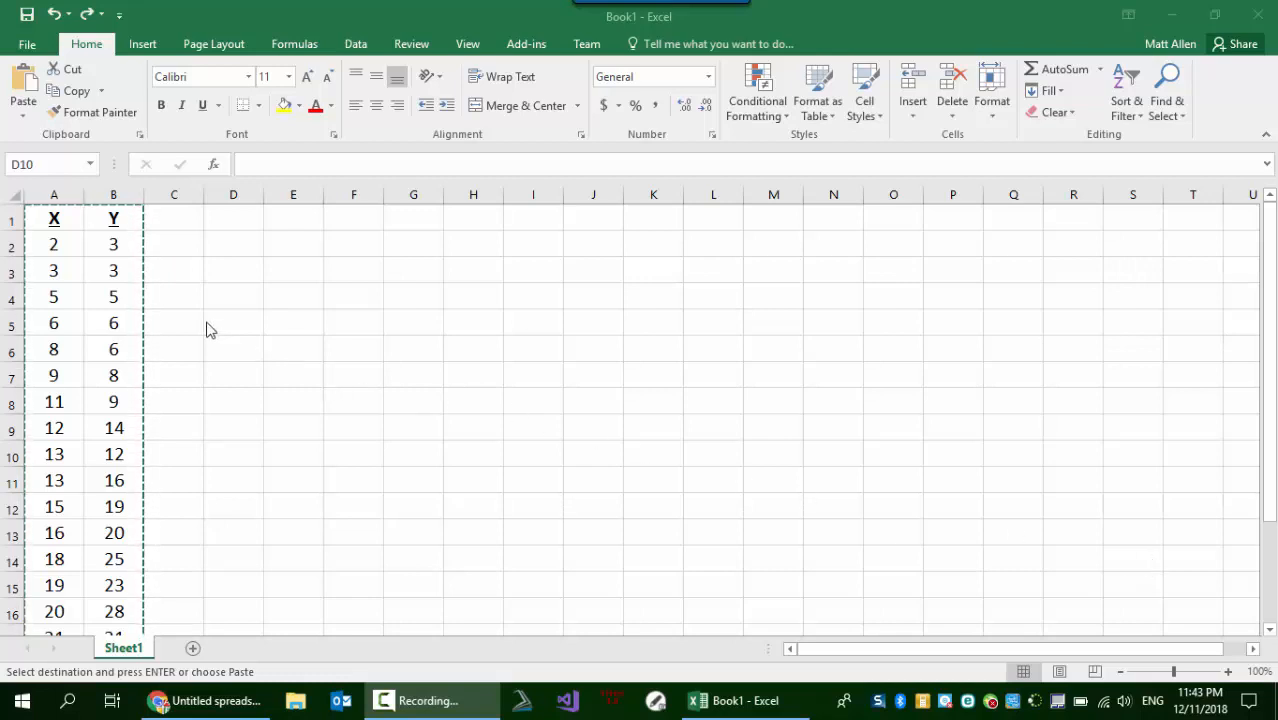
# - Insert a markers-only scatter chart of the X and Y values in A2:B21
pyautogui.click(57, 229)
pyautogui.scroll(-4, 80, 251)
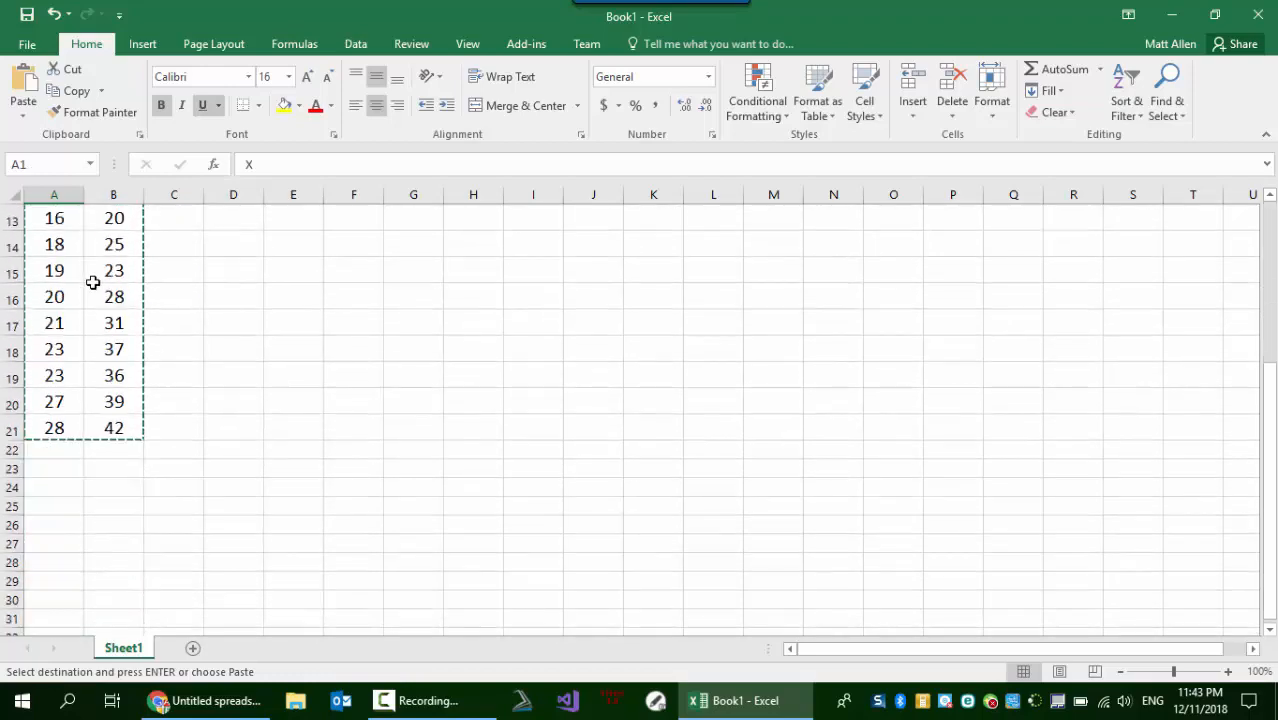
pyautogui.scroll(2, 94, 287)
pyautogui.scroll(2, 94, 287)
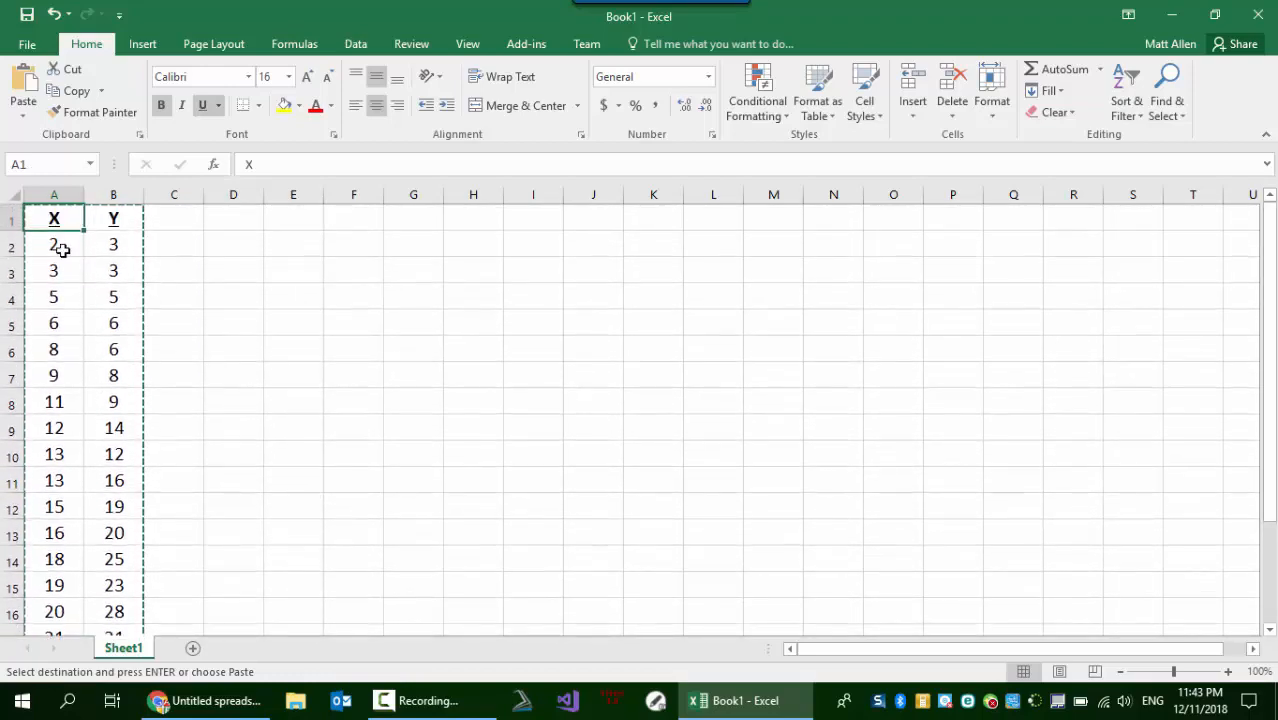
pyautogui.moveTo(62, 250); pyautogui.dragTo(114, 590)
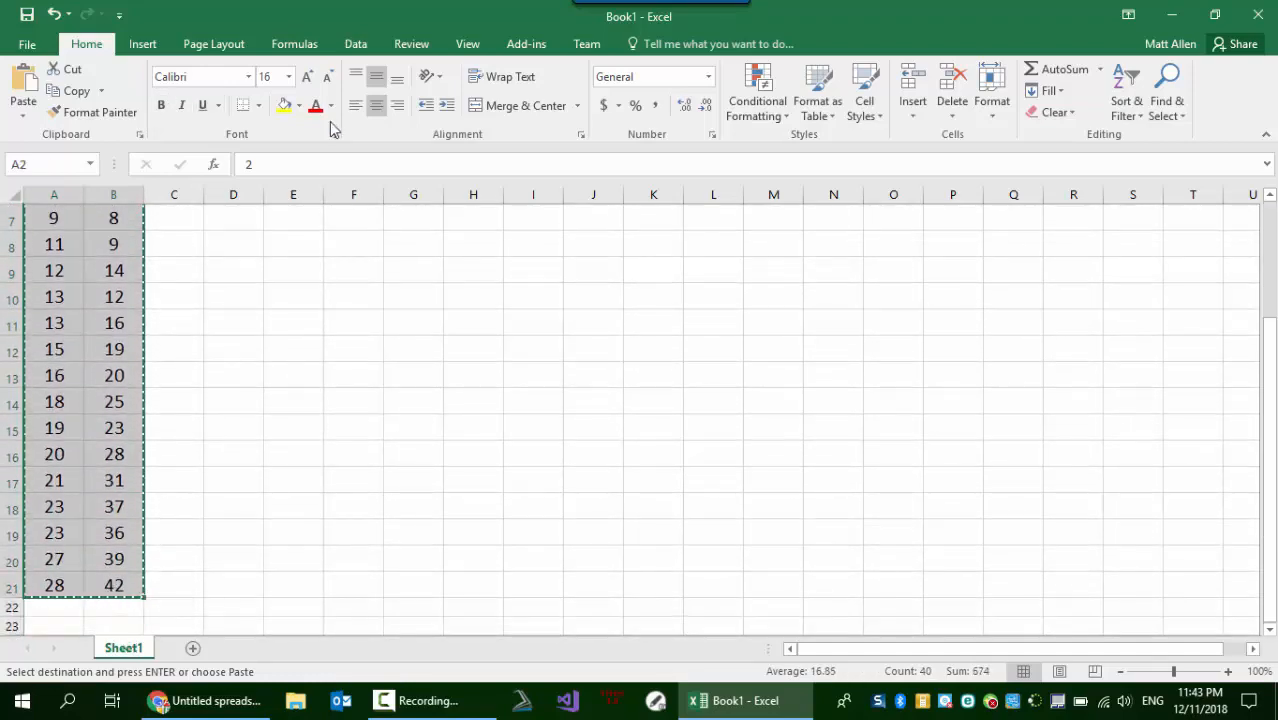
pyautogui.click(140, 44)
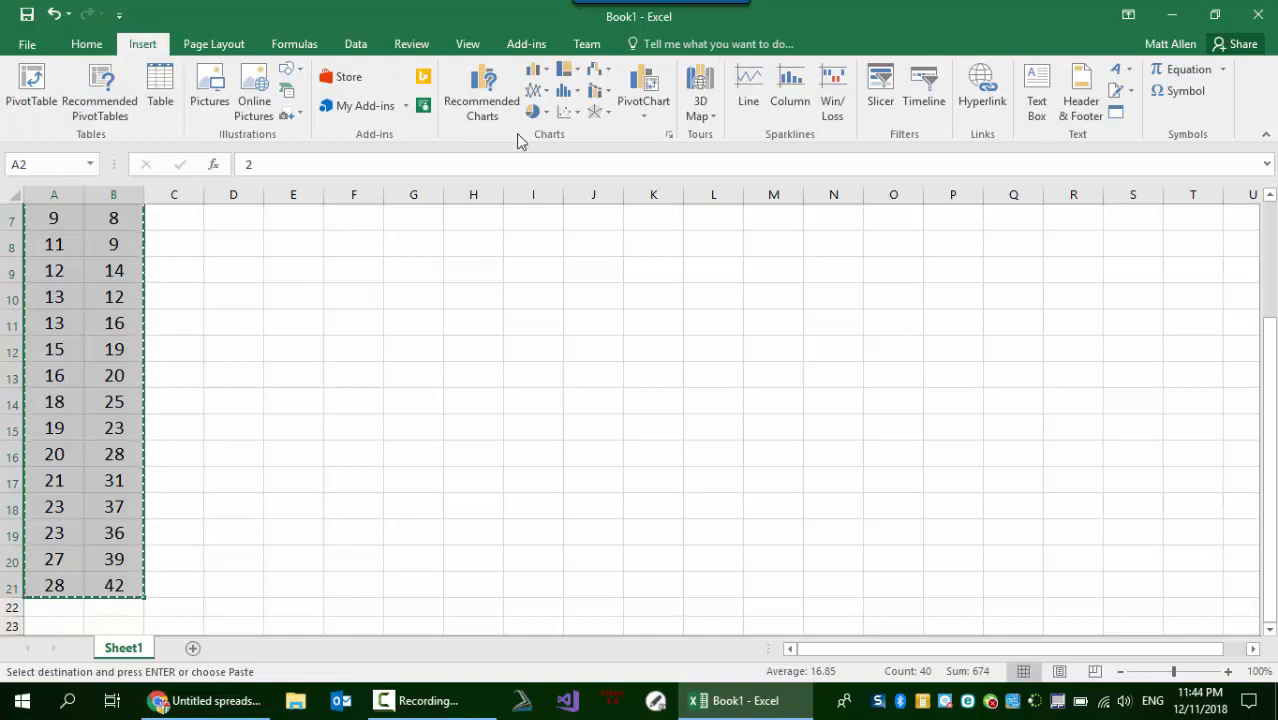
pyautogui.click(566, 115)
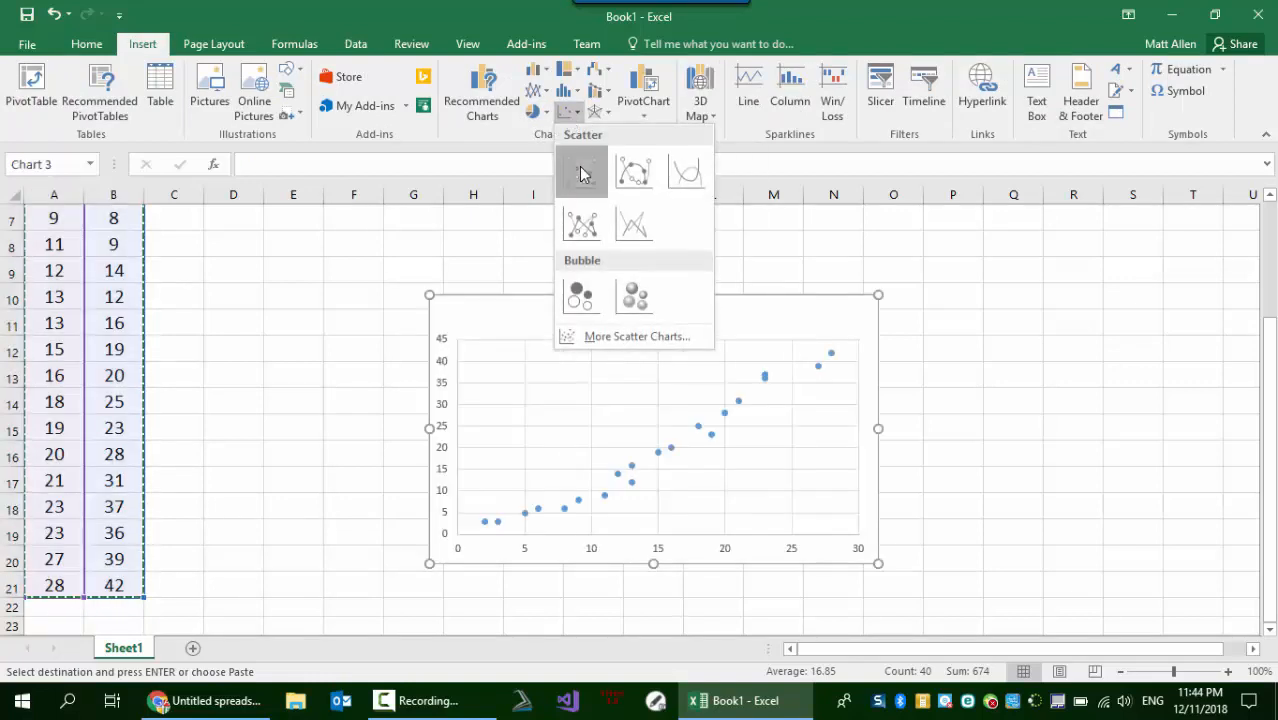
pyautogui.click(580, 172)
# - Move the scatter chart beside the data columns and enlarge it to span about columns D to O
pyautogui.moveTo(642, 325); pyautogui.dragTo(479, 278)
pyautogui.moveTo(602, 325); pyautogui.dragTo(428, 254)
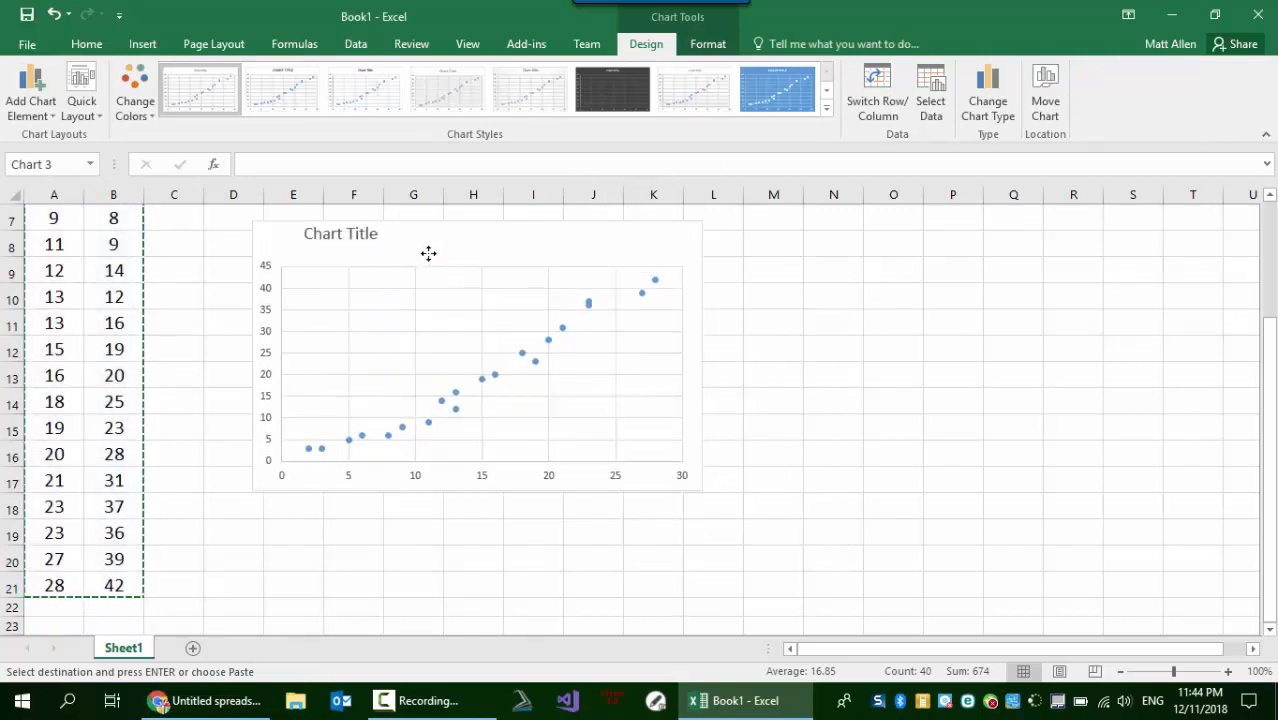
pyautogui.moveTo(702, 490); pyautogui.dragTo(912, 560)
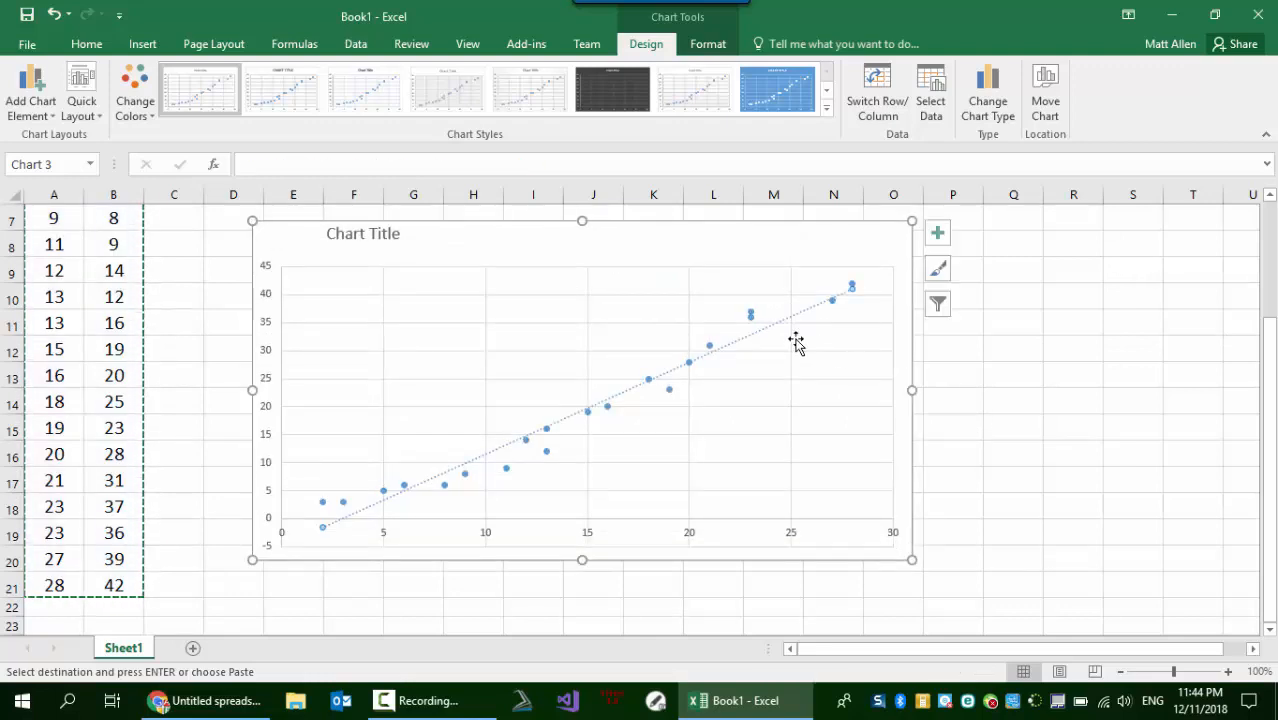
# - Add a linear trendline to the data series, displaying its equation and R-squared value on the chart
pyautogui.rightClick(670, 392)
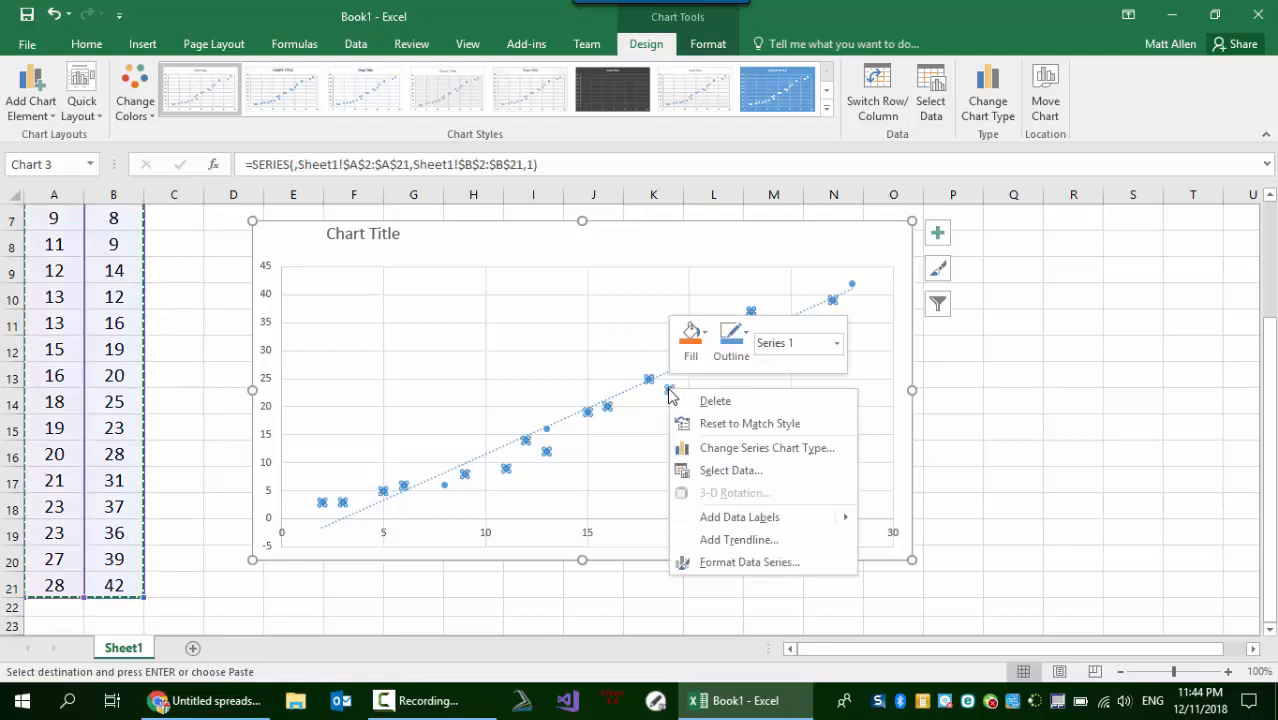
pyautogui.click(759, 541)
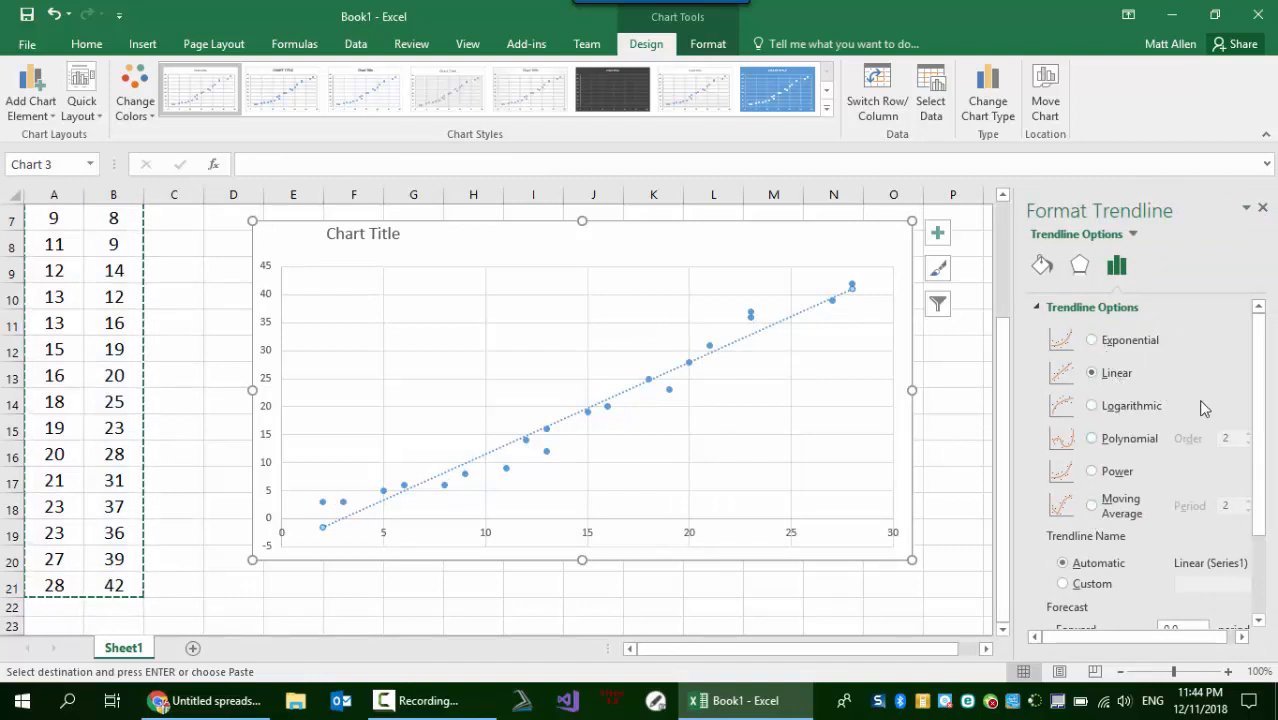
pyautogui.moveTo(1261, 408); pyautogui.dragTo(1262, 527)
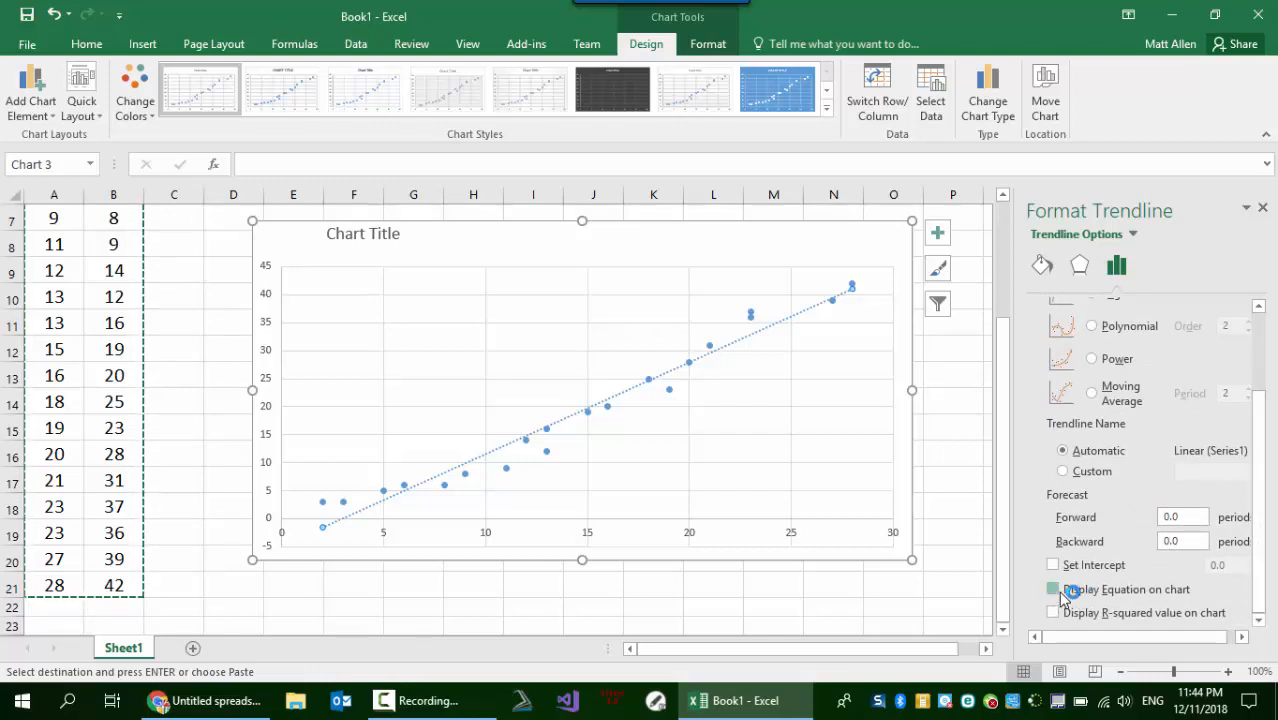
pyautogui.click(1054, 590)
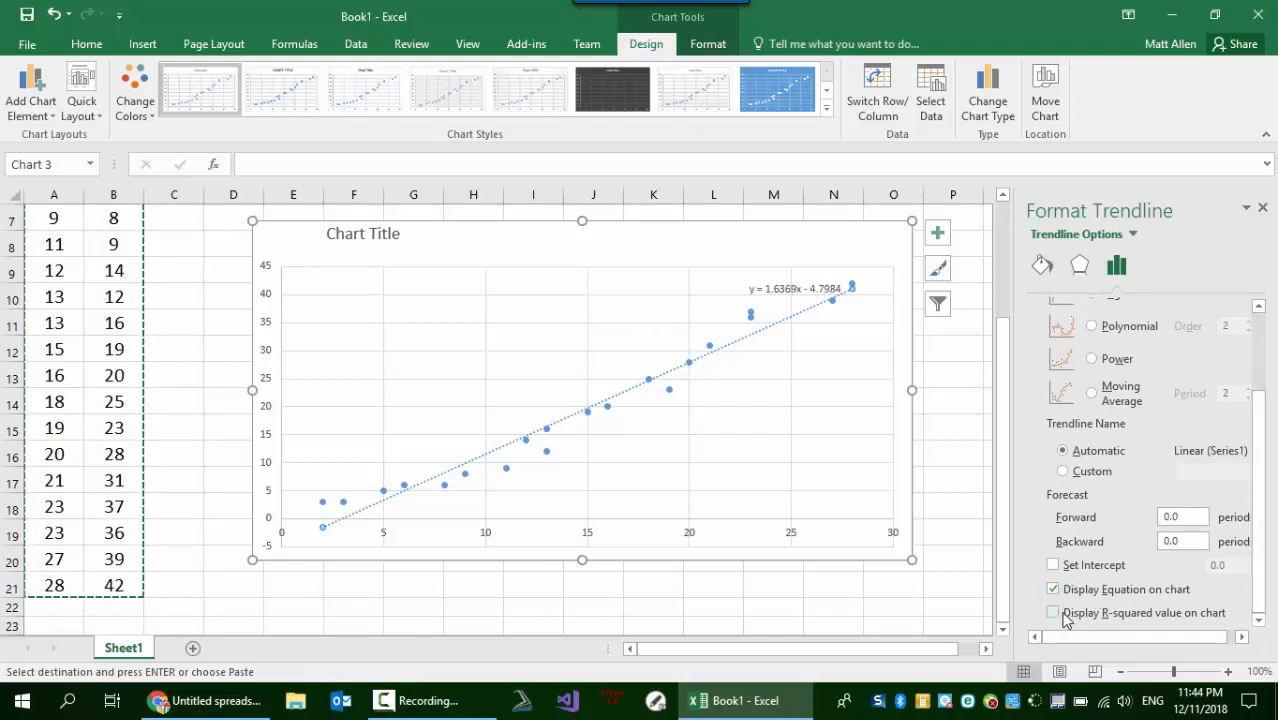
pyautogui.click(1054, 613)
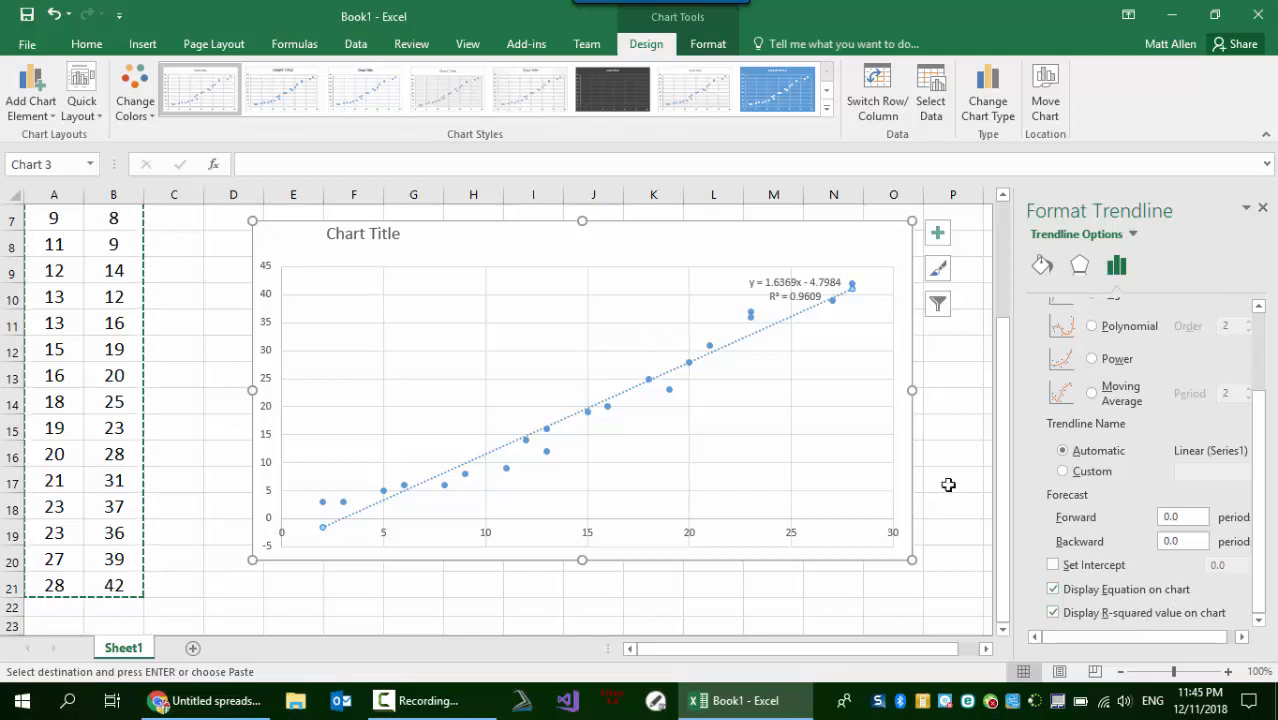
# - Set the trendline equation label to font size 24 and place it near the chart's upper edge, beside the title
pyautogui.moveTo(785, 293); pyautogui.dragTo(497, 250)
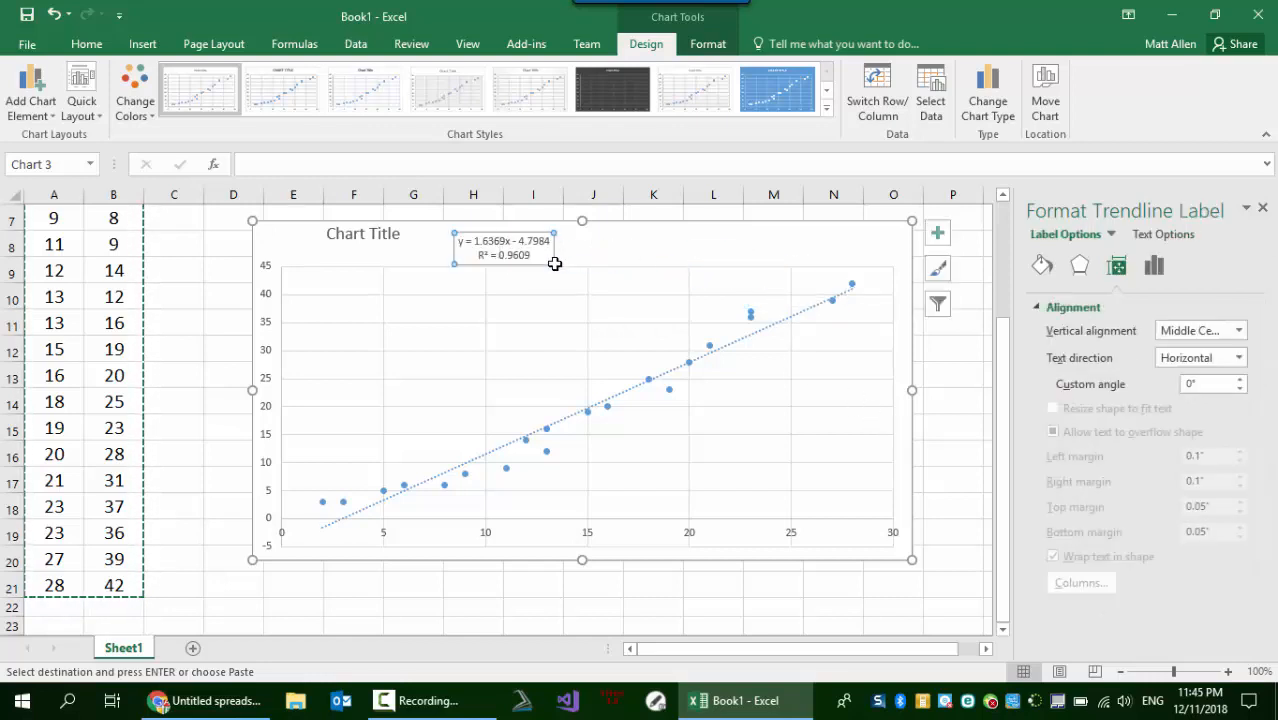
pyautogui.click(529, 256)
pyautogui.moveTo(531, 256); pyautogui.dragTo(462, 243)
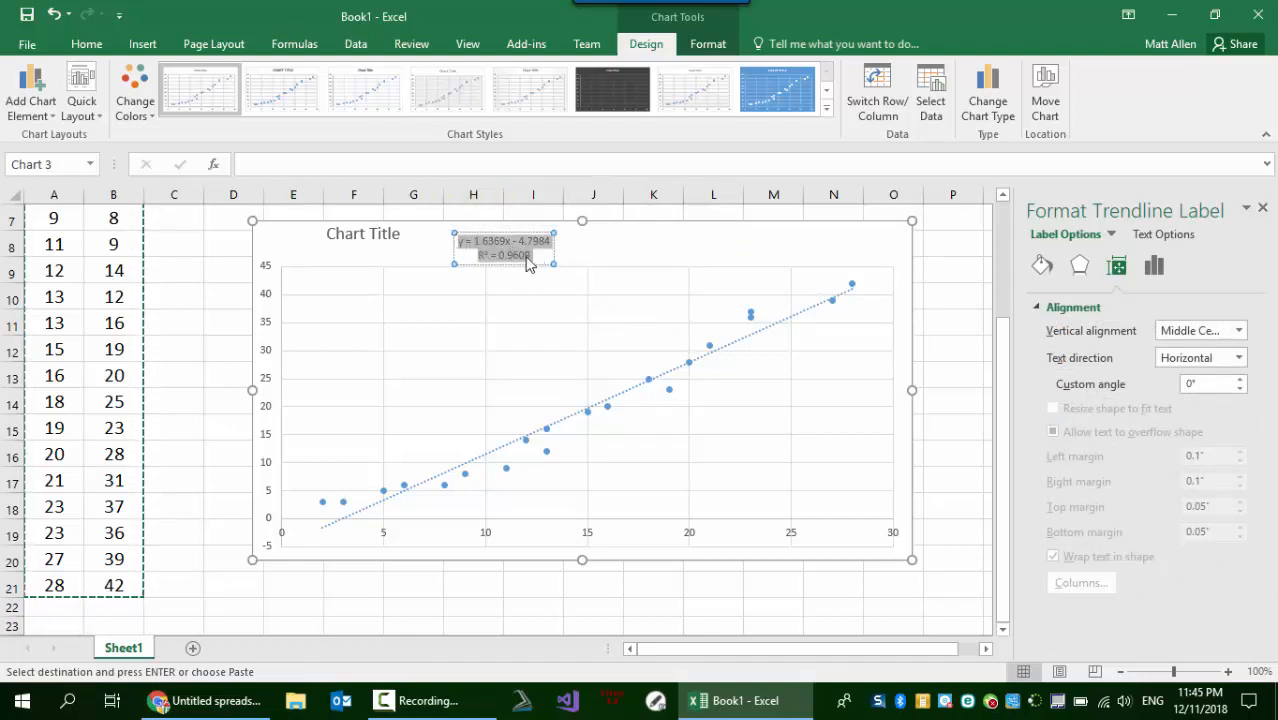
pyautogui.click(93, 45)
pyautogui.click(288, 77)
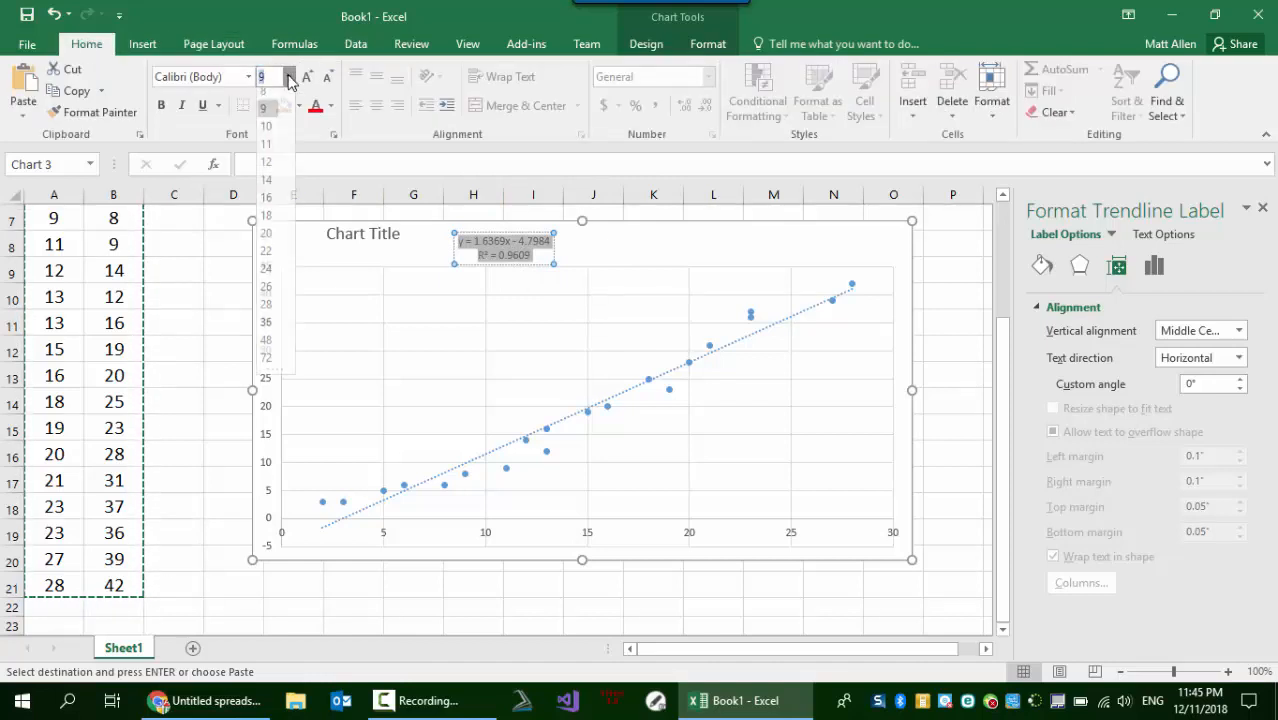
pyautogui.click(266, 276)
pyautogui.click(619, 260)
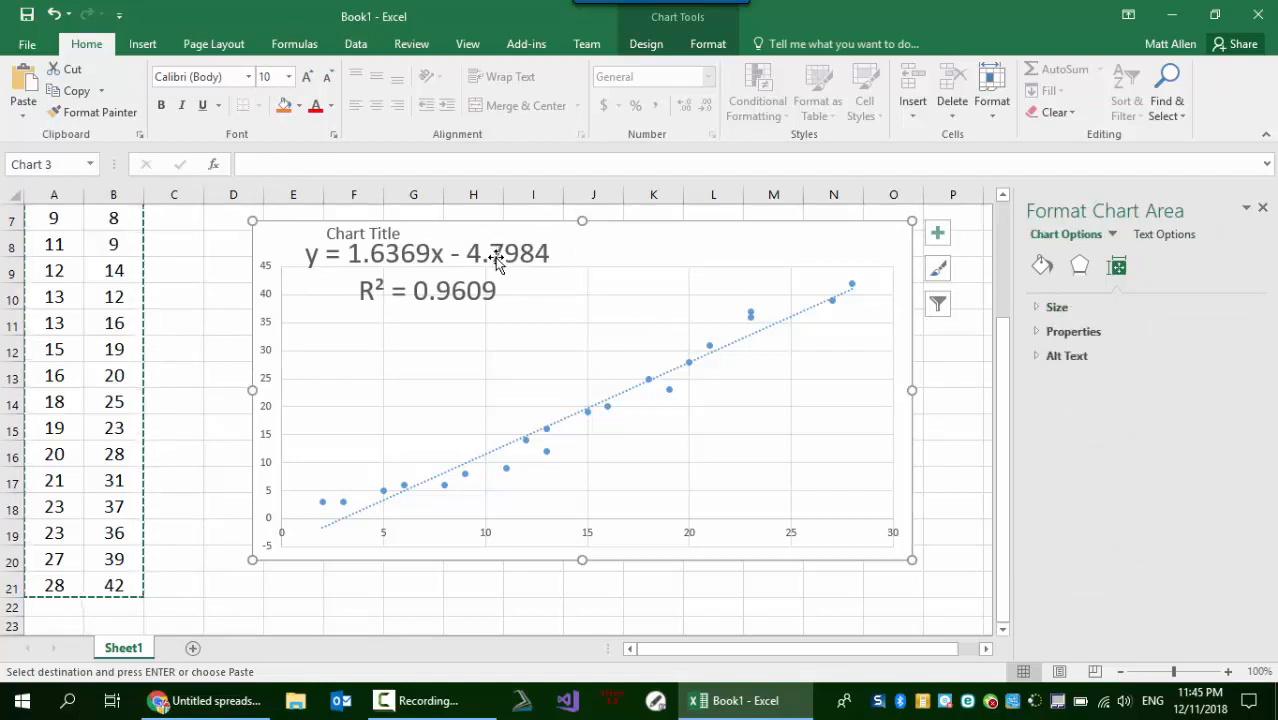
pyautogui.moveTo(496, 258); pyautogui.dragTo(659, 254)
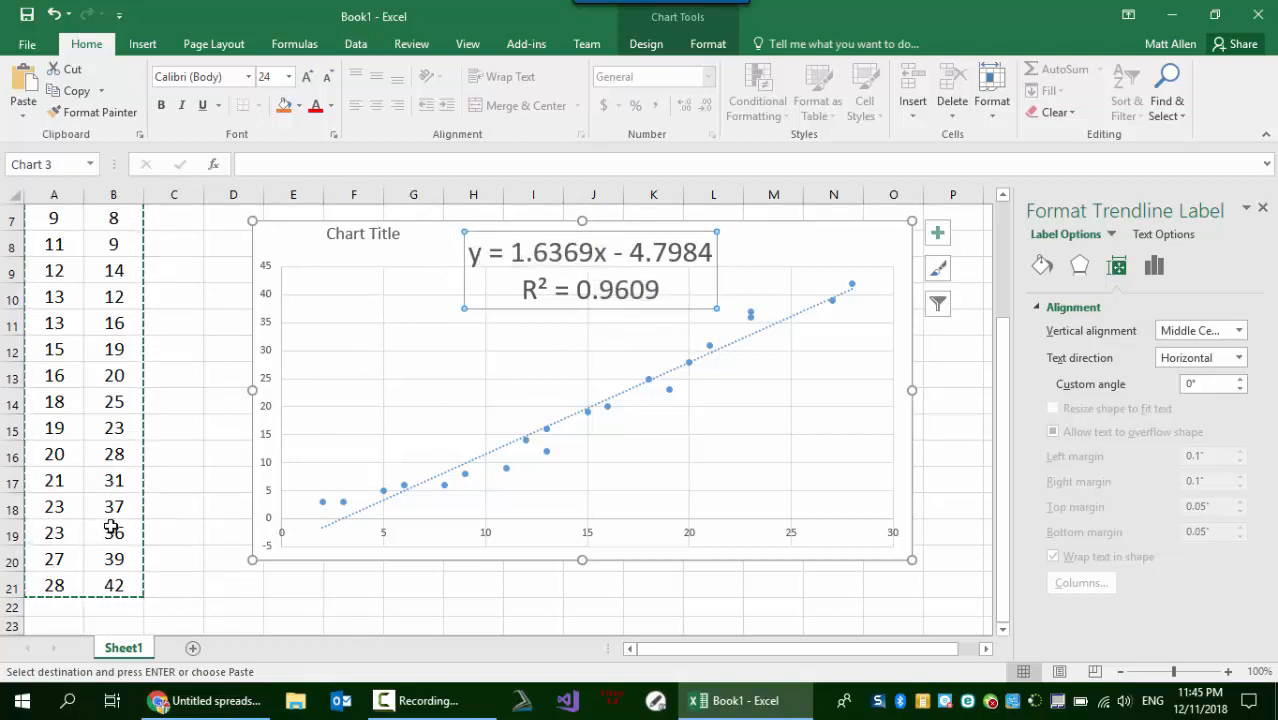
# - Examine the slope, constant and y terms of the trendline equation and the R-squared value in the label
pyautogui.moveTo(607, 253); pyautogui.dragTo(580, 253)
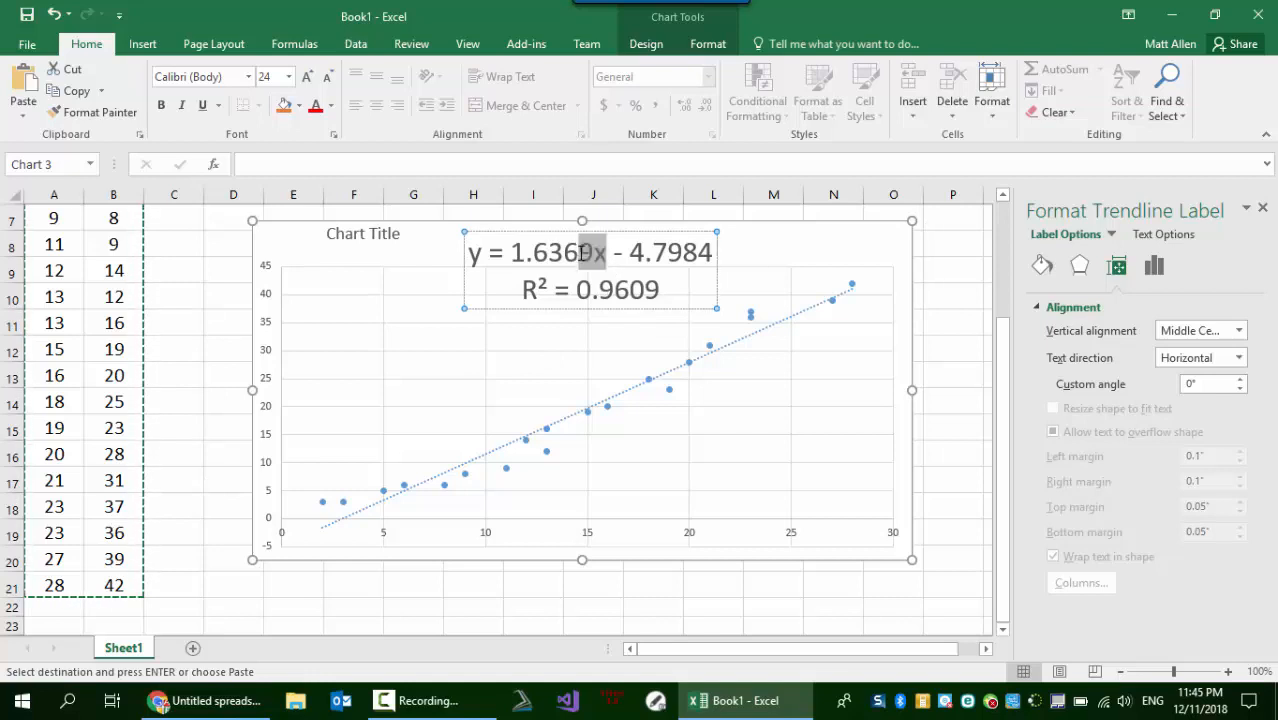
pyautogui.click(533, 253)
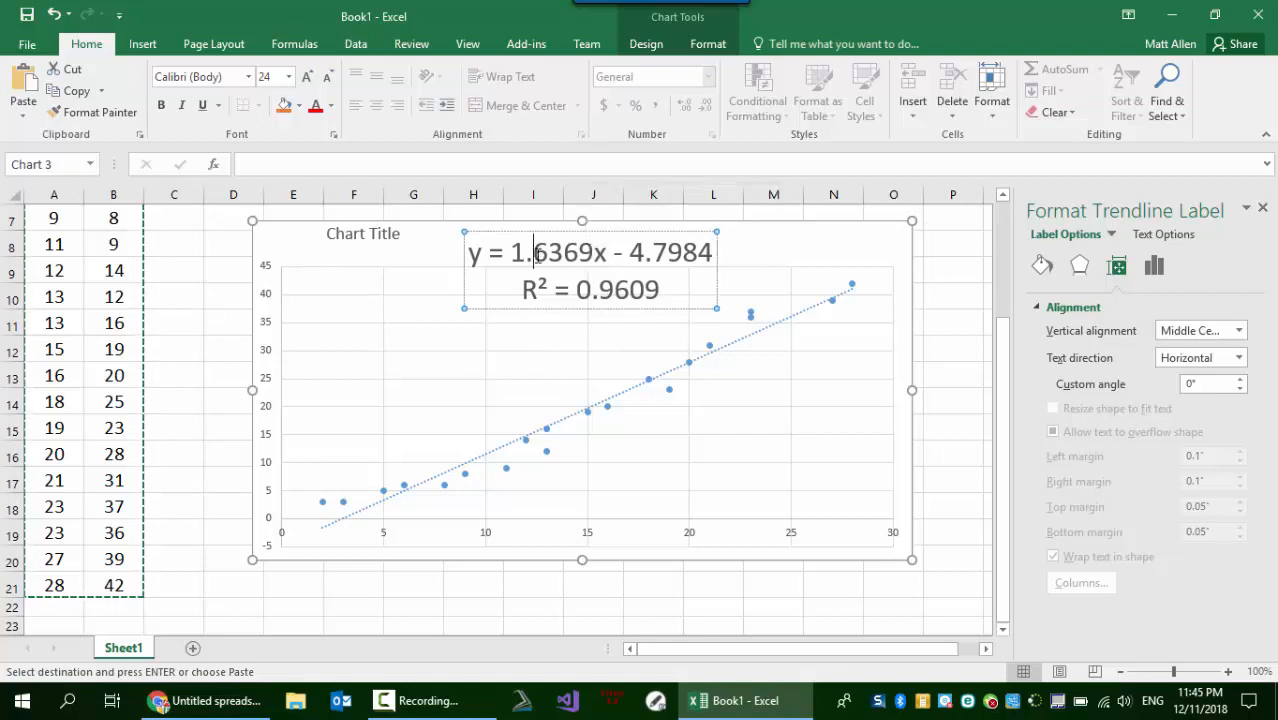
pyautogui.click(465, 250)
pyautogui.click(481, 252)
pyautogui.moveTo(482, 256); pyautogui.dragTo(474, 256)
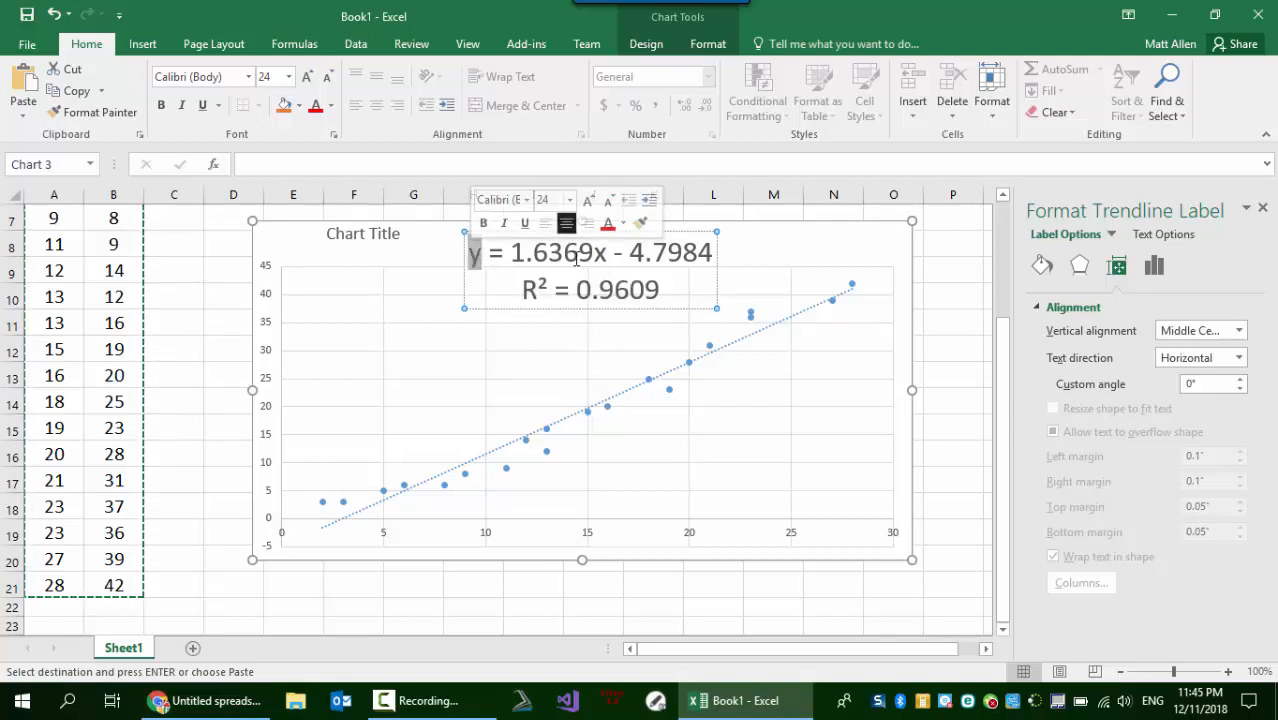
pyautogui.click(630, 291)
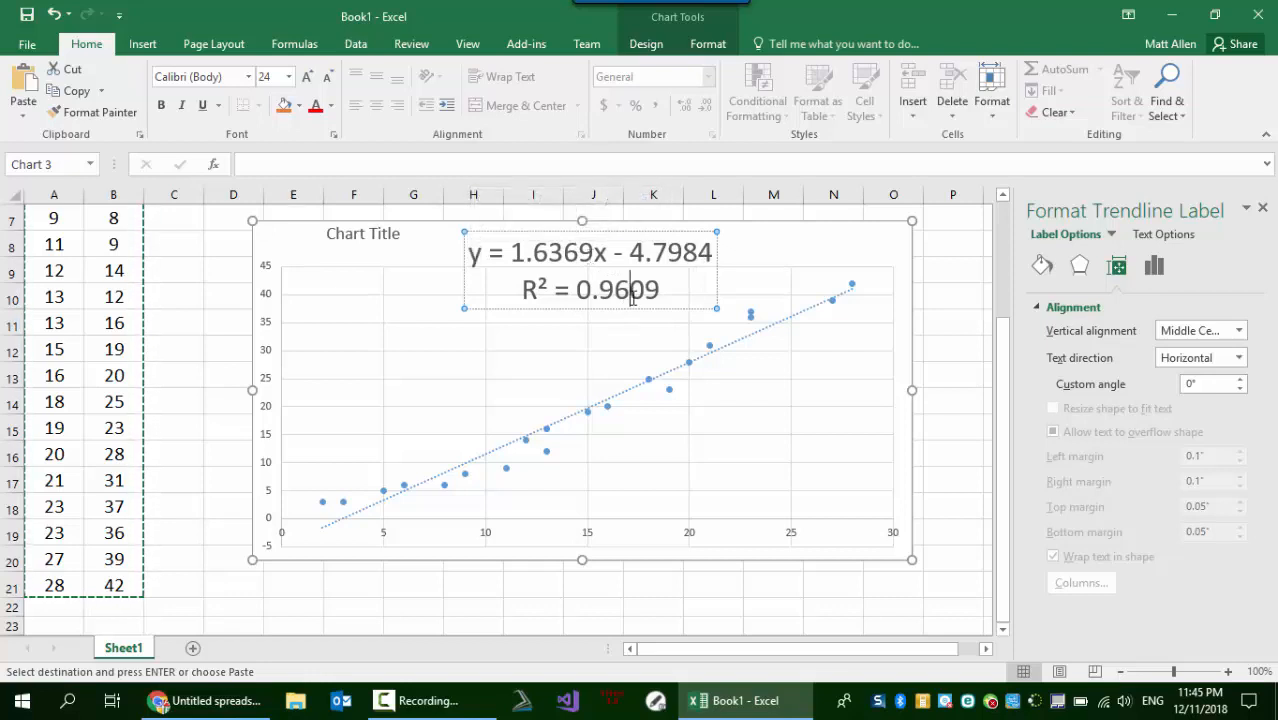
pyautogui.moveTo(657, 295); pyautogui.dragTo(505, 291)
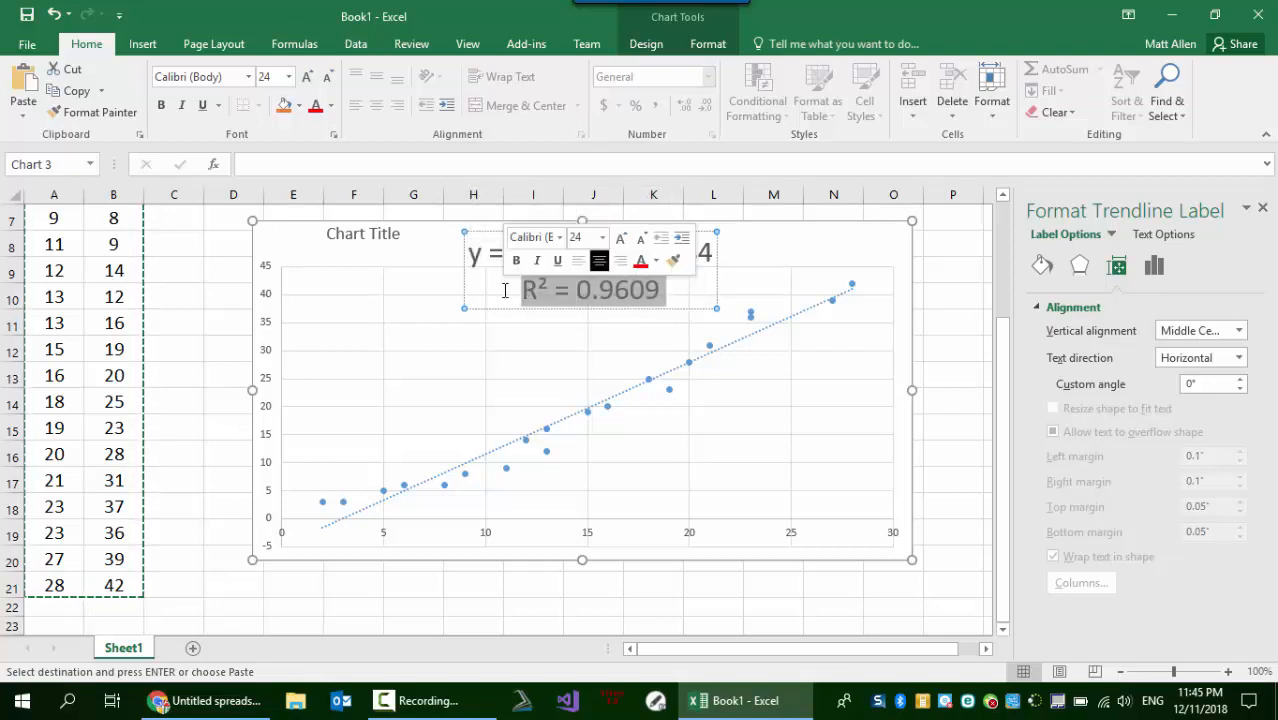
pyautogui.click(589, 292)
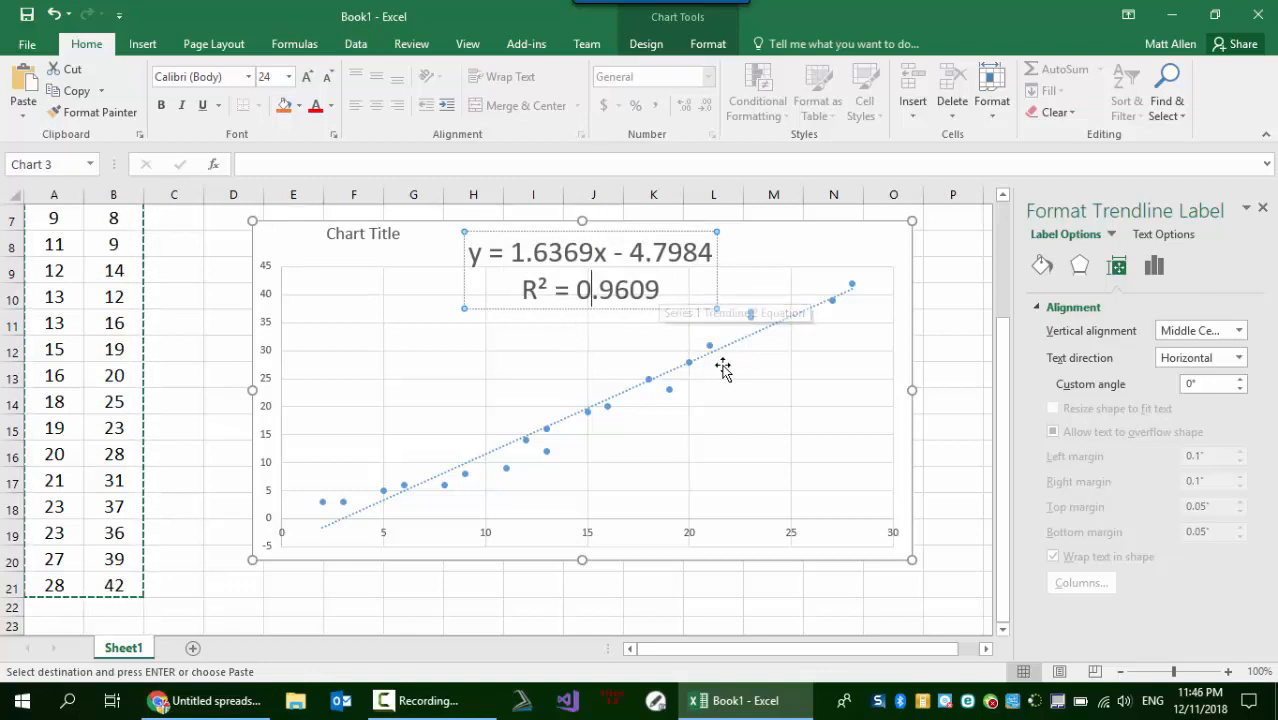
# - Enter the label "R=" in G21 below the chart and set the font size of G21:H21 to 28
pyautogui.click(415, 584)
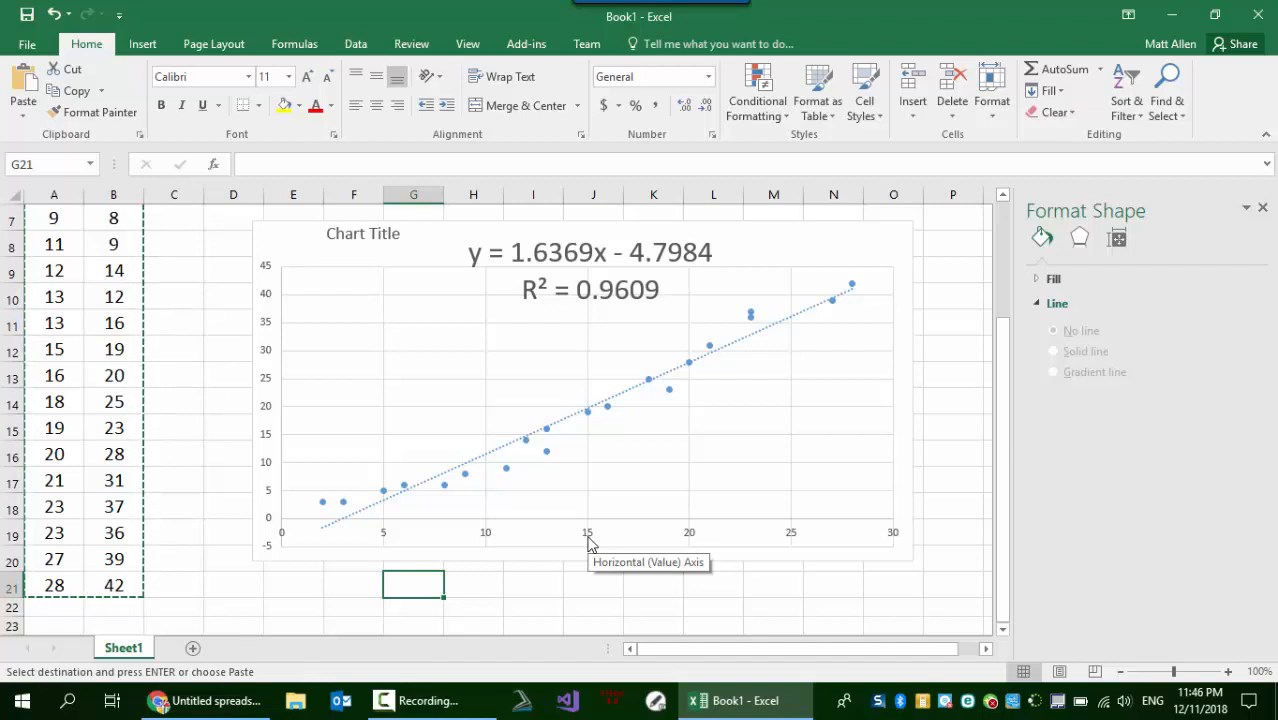
pyautogui.write('R')
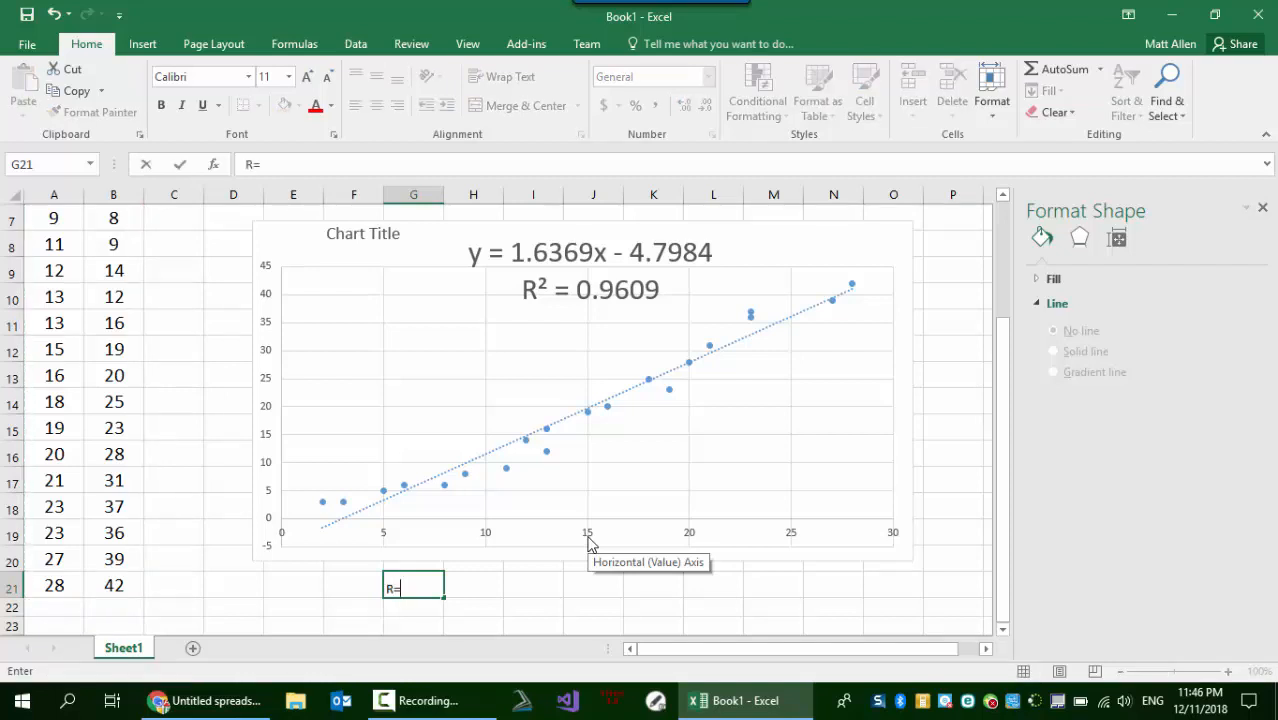
pyautogui.write('=')
pyautogui.moveTo(470, 588); pyautogui.dragTo(420, 576)
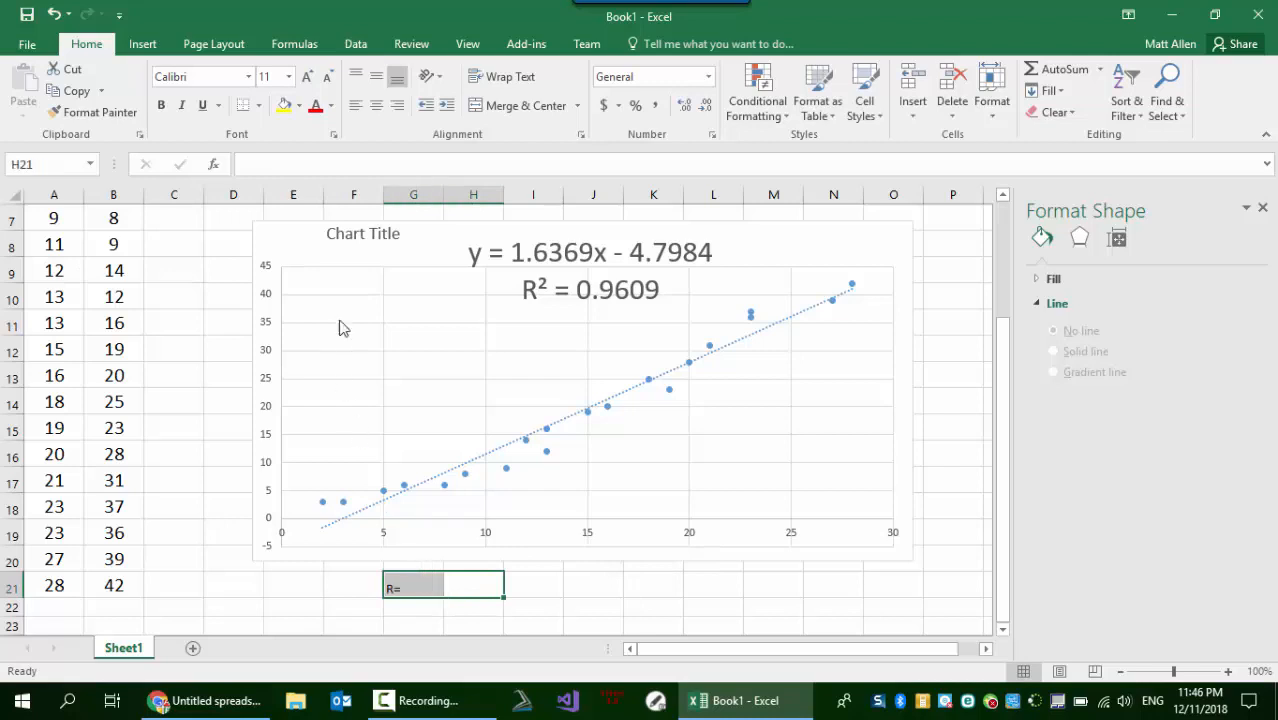
pyautogui.click(291, 80)
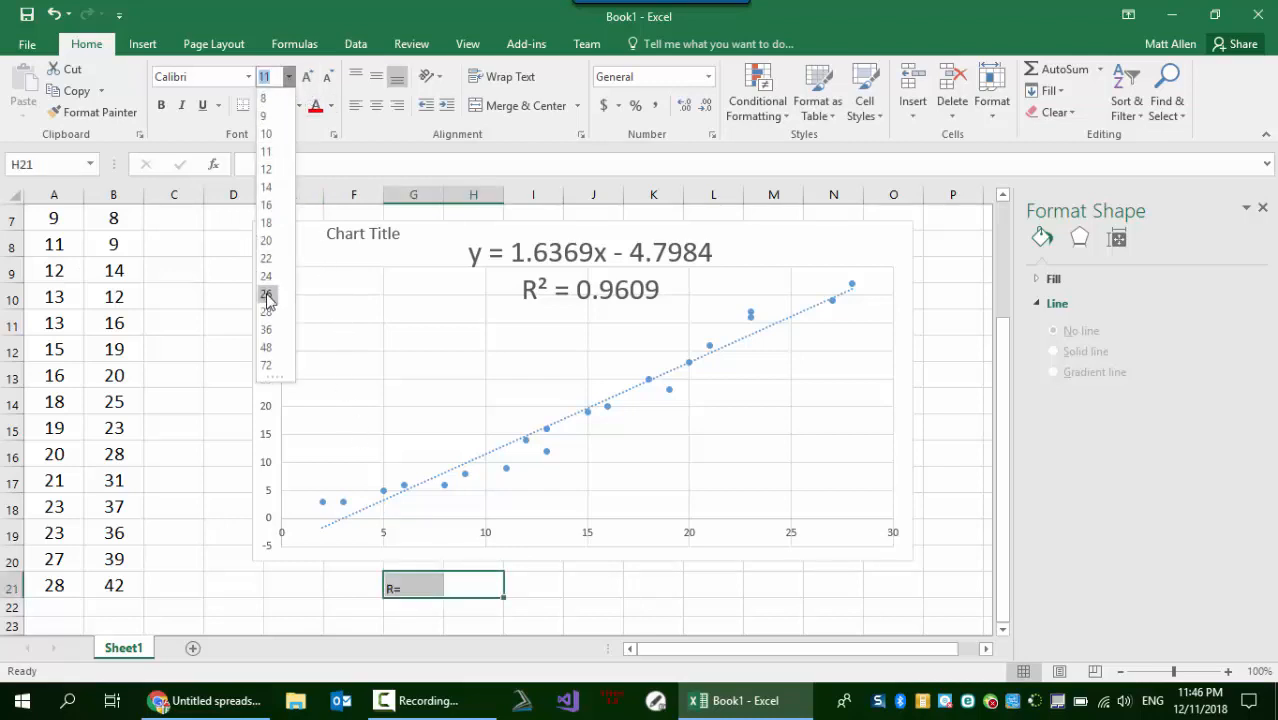
pyautogui.click(266, 311)
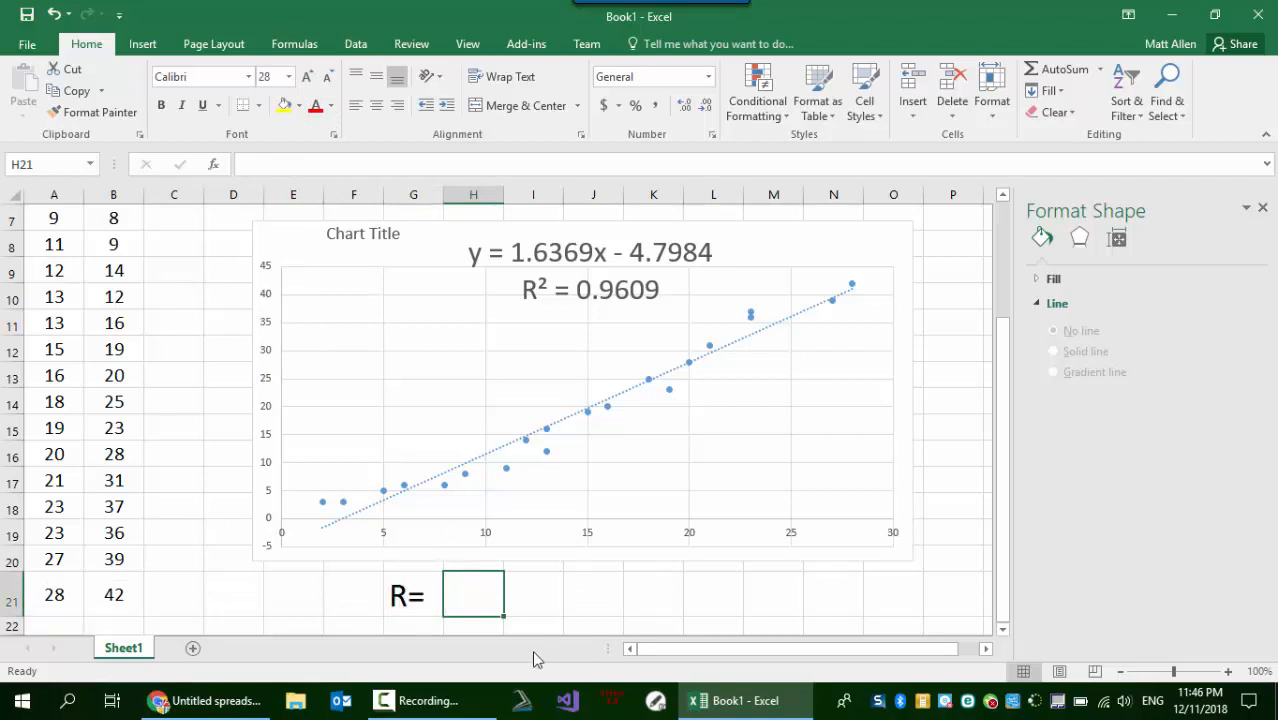
# - Calculate R in H21 with the formula =sqrt(.9609) and reselect that cell
pyautogui.write('=dd')
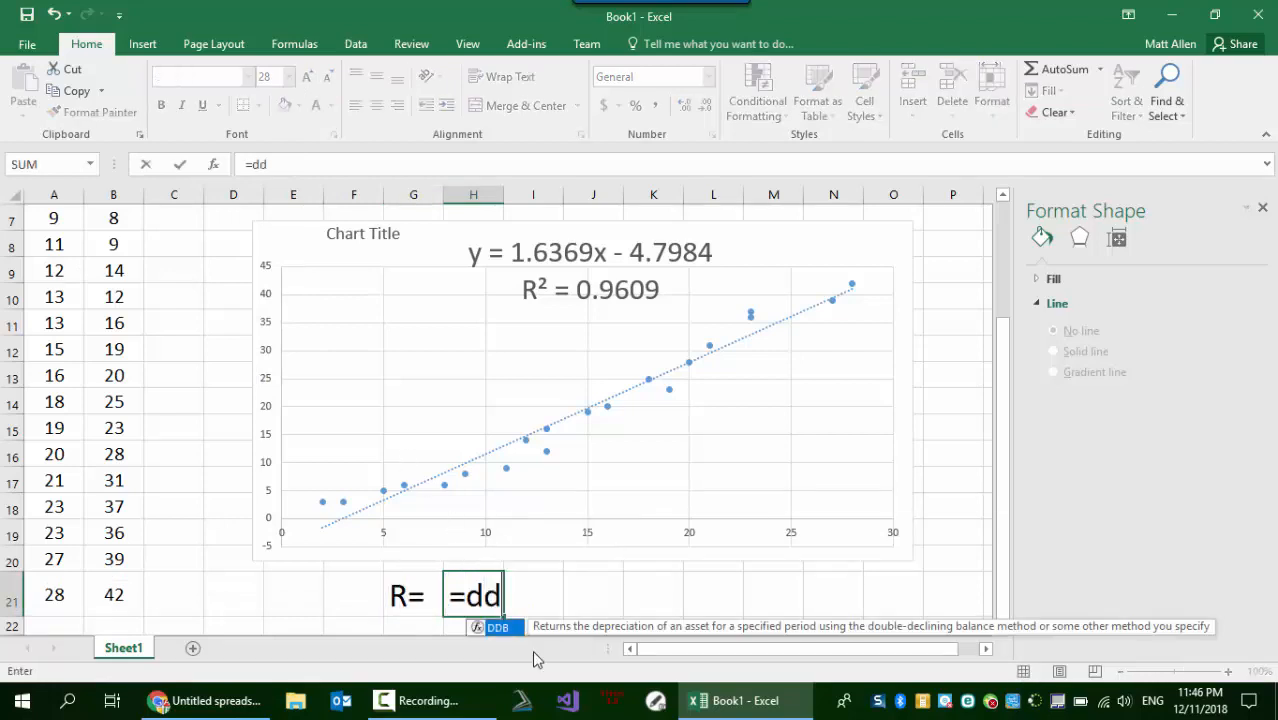
pyautogui.press('Escape')
pyautogui.press('BackSpace')
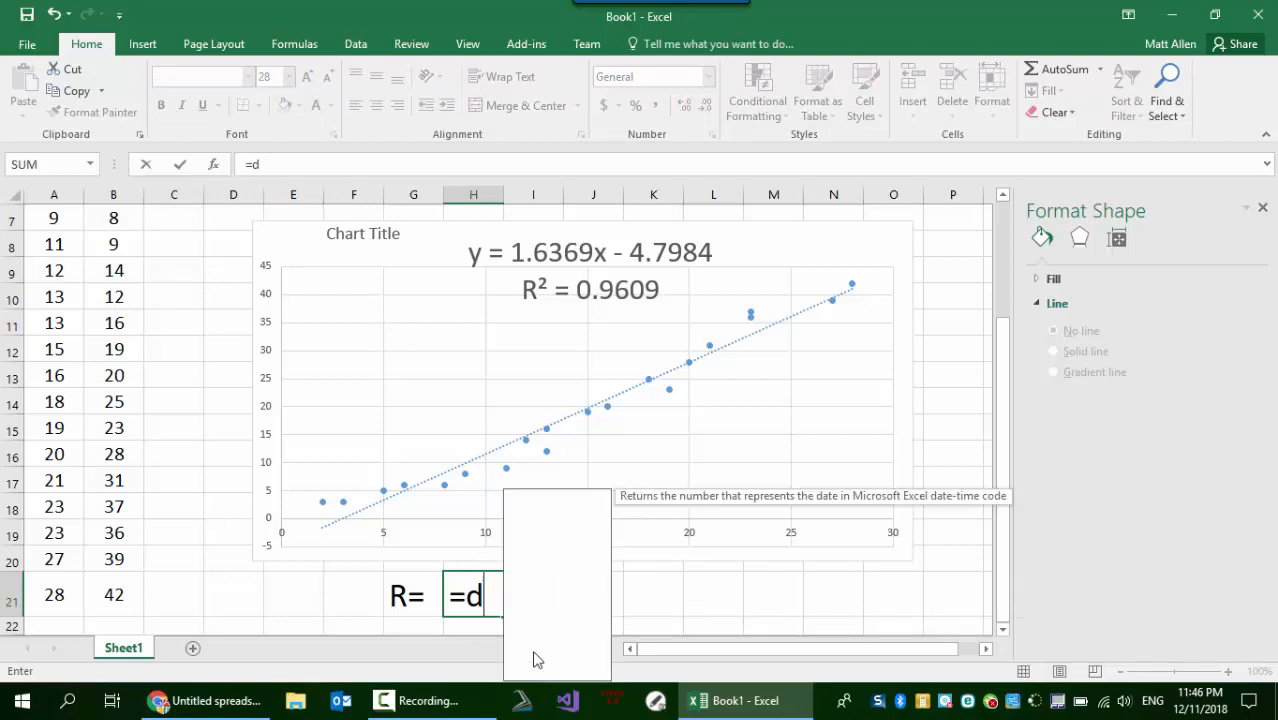
pyautogui.press('BackSpace')
pyautogui.write('sq')
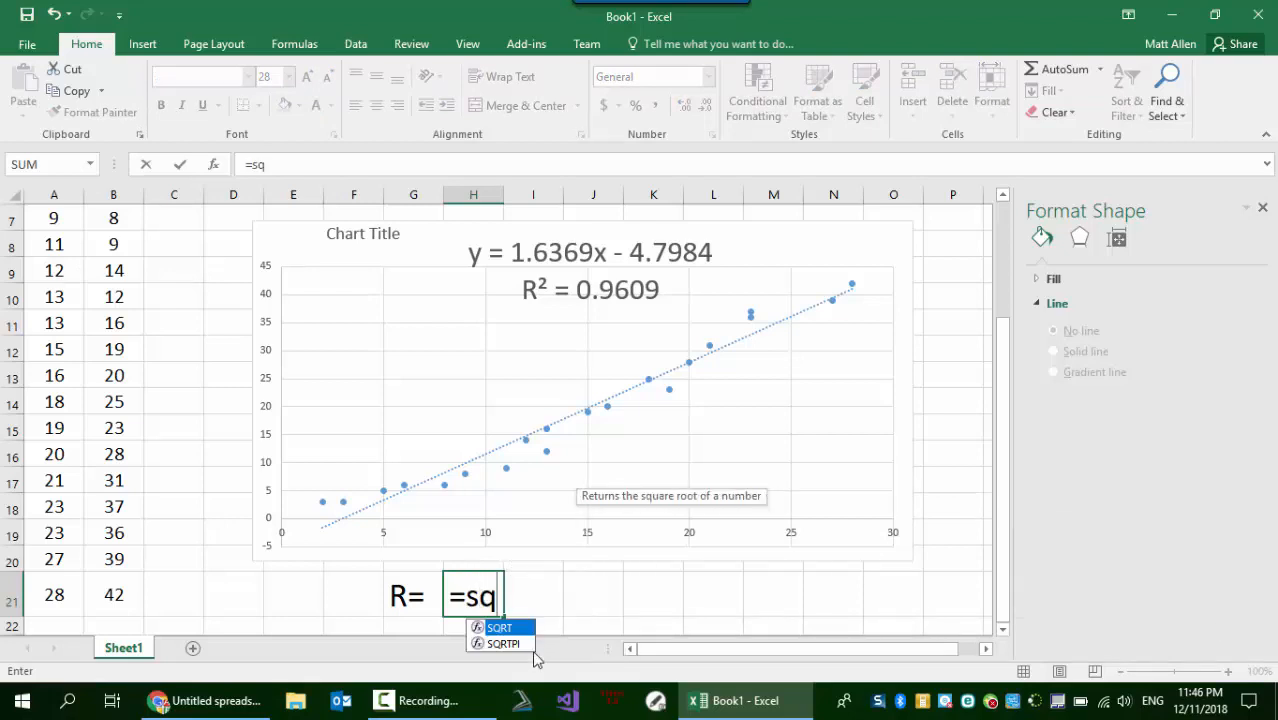
pyautogui.write('rt(')
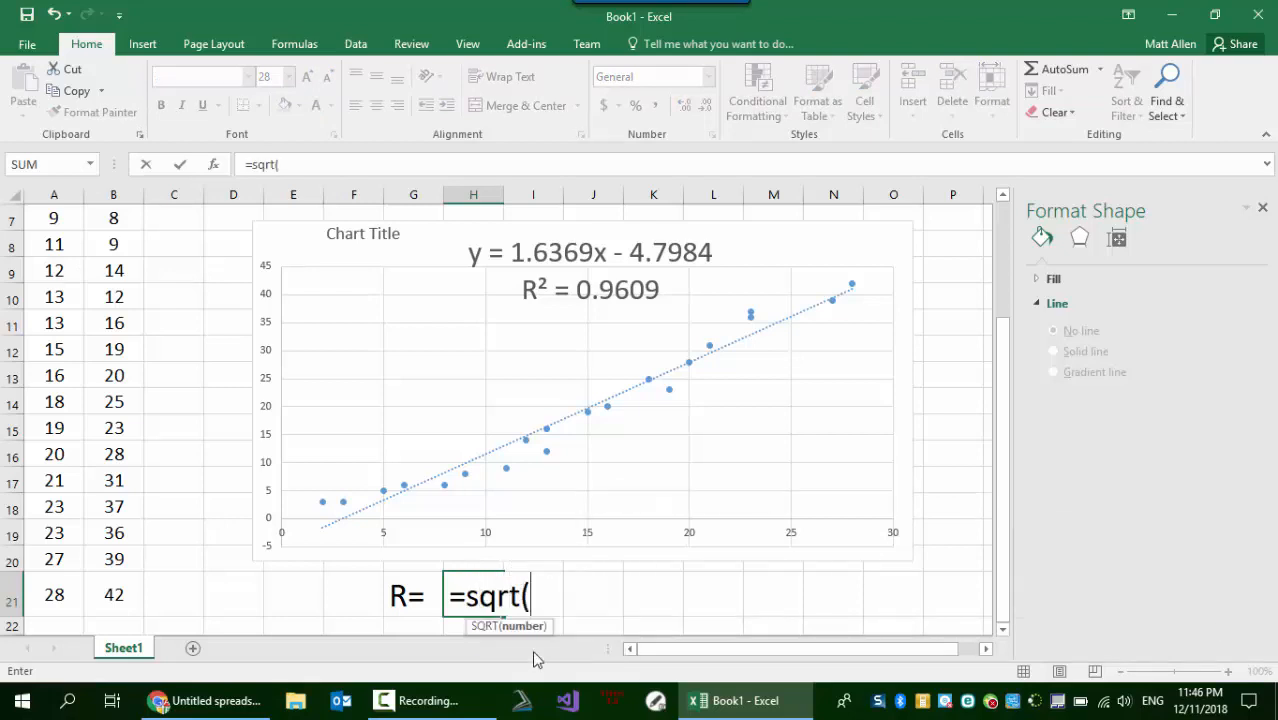
pyautogui.write('.960')
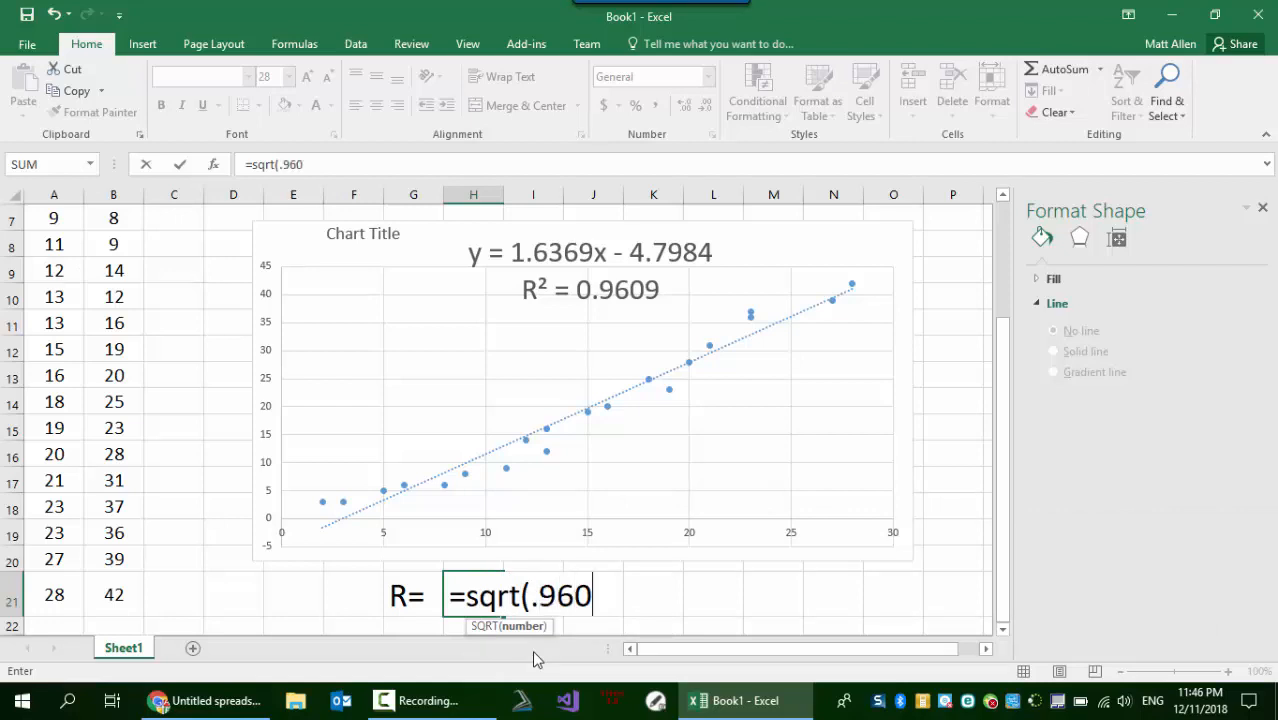
pyautogui.write('9)')
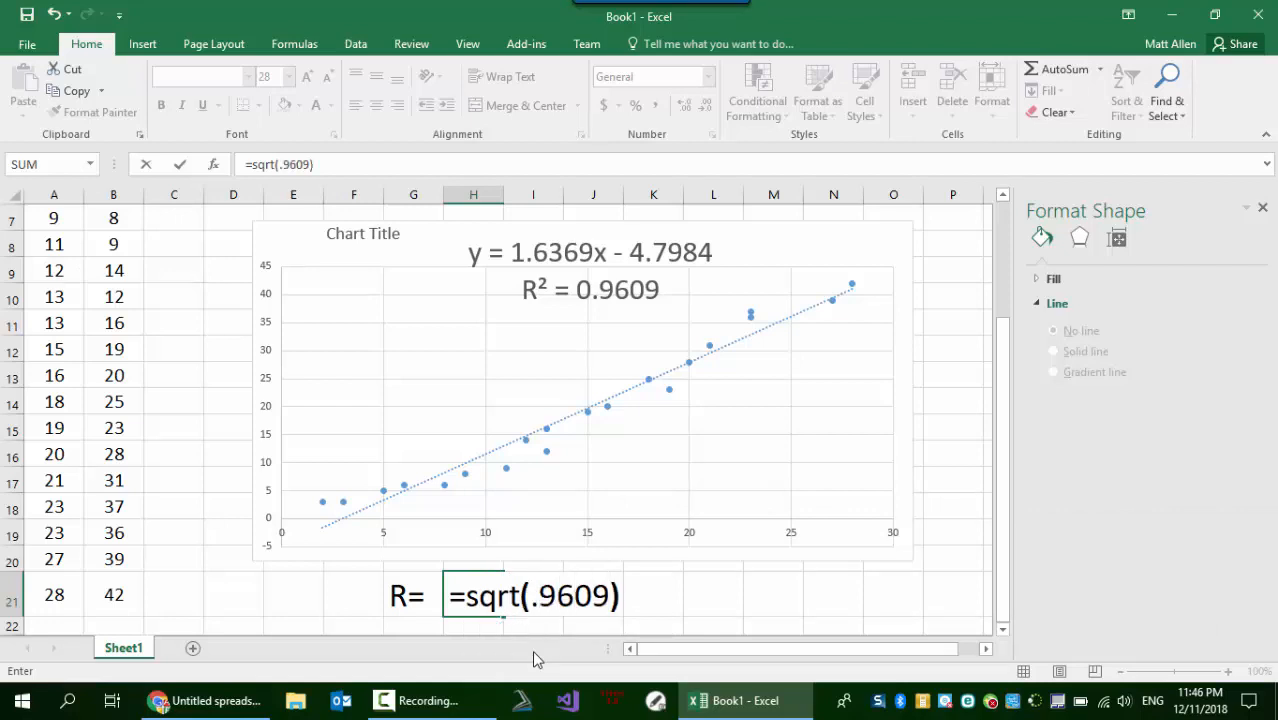
pyautogui.press('Return')
pyautogui.click(478, 597)
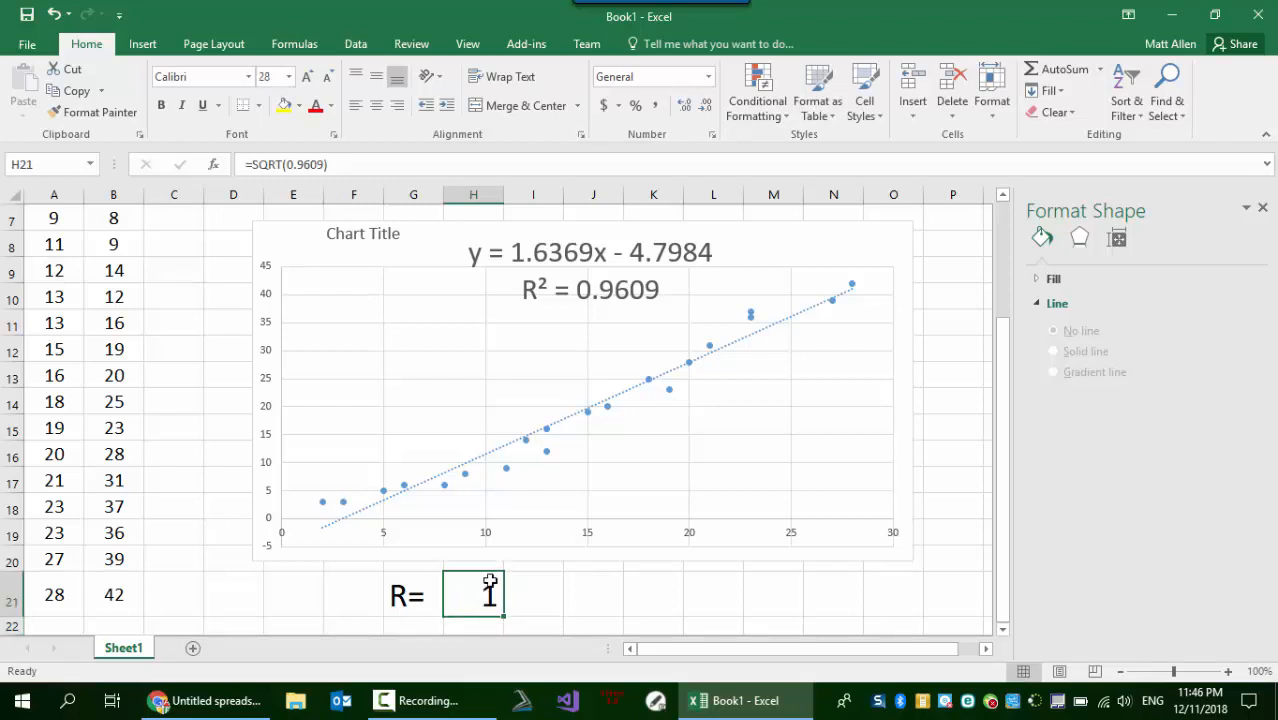
# - Show the R value in H21 with five decimal places
pyautogui.click(685, 108)
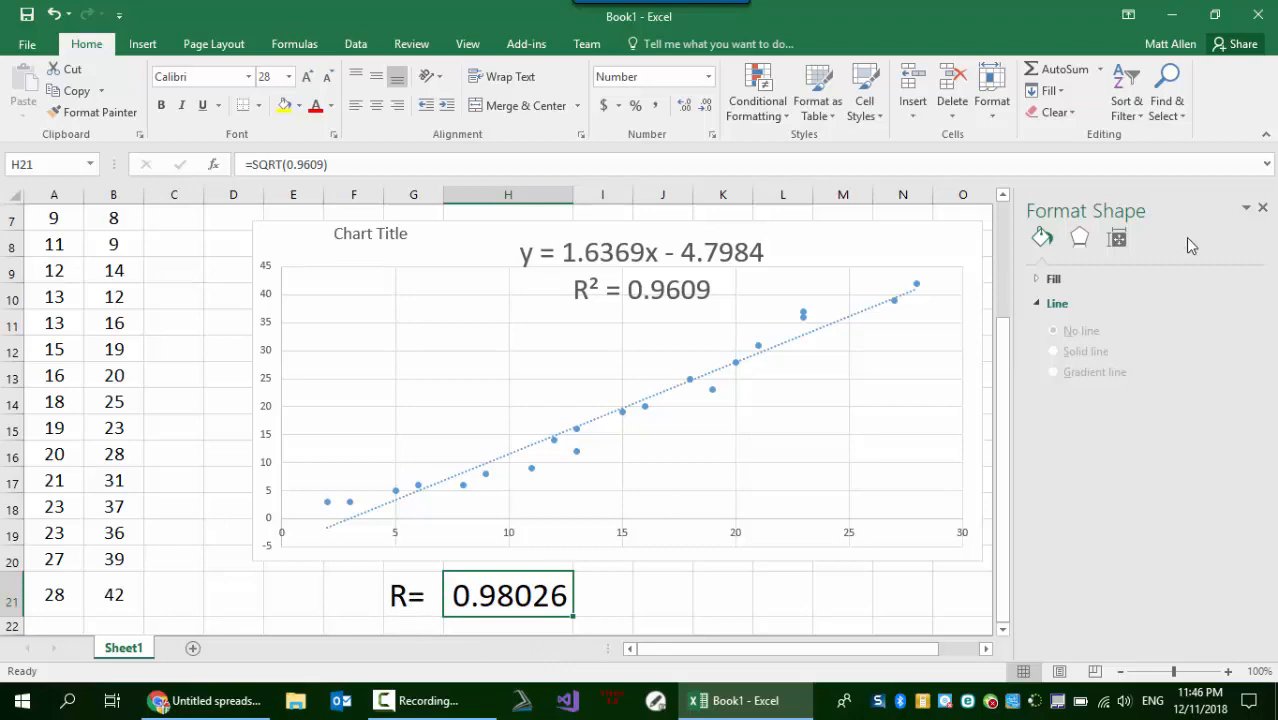
# - Switch to the Google Sheets spreadsheet in Chrome and select the X and Y data in A2:B21
pyautogui.click(1171, 14)
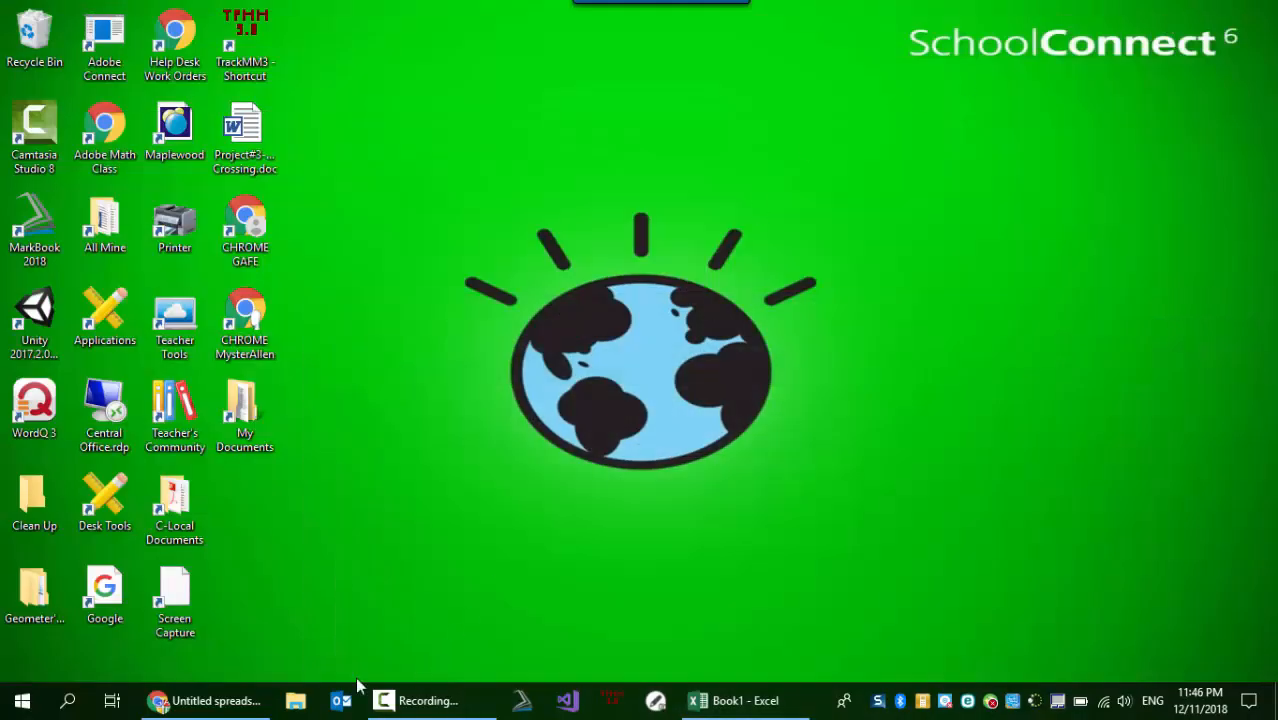
pyautogui.click(205, 700)
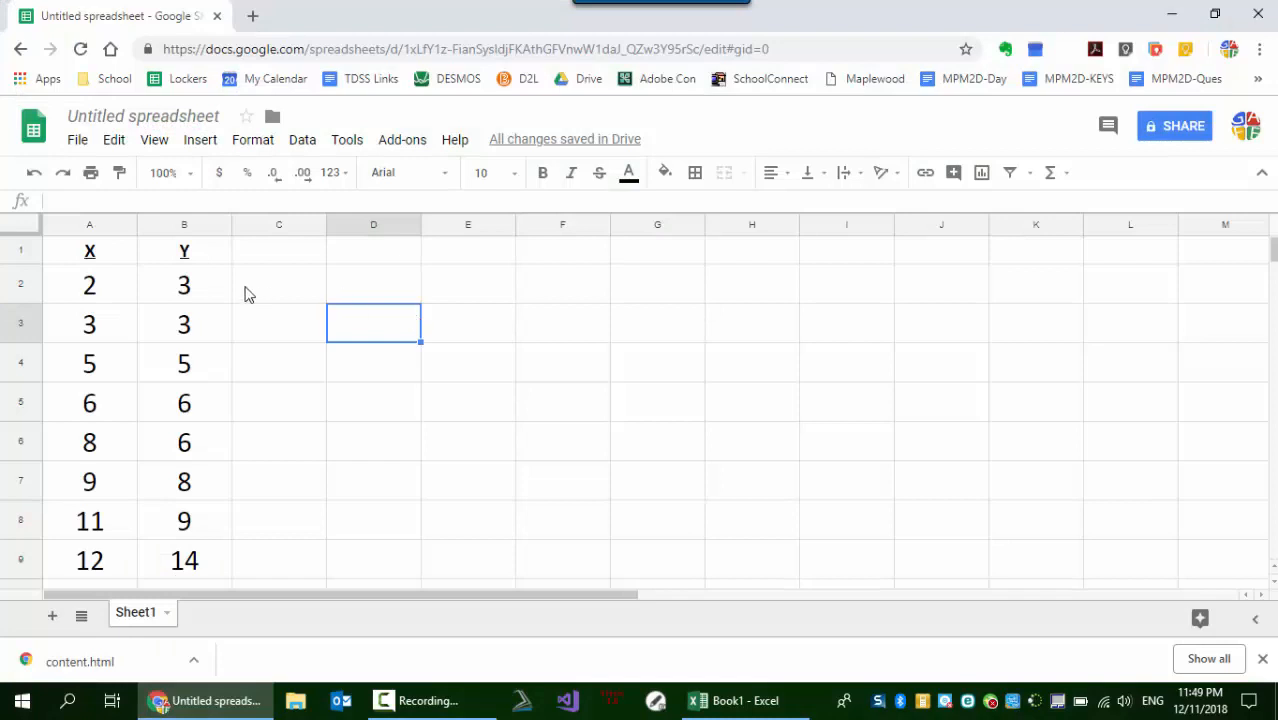
pyautogui.click(96, 285)
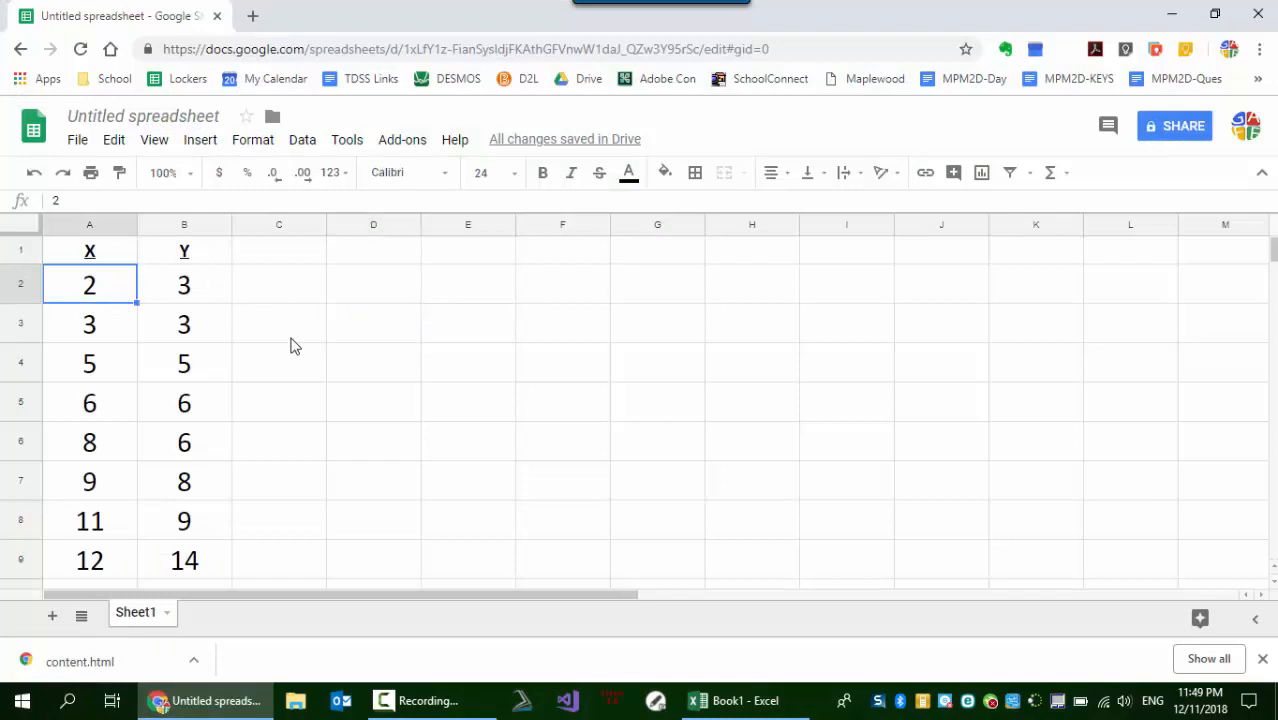
pyautogui.hotkey('shift', 'Right')
pyautogui.hotkey('shift', 'Down')
pyautogui.hotkey('shift', 'Down')
pyautogui.hotkey('shift', 'Down')
pyautogui.hotkey('shift', 'Down')
pyautogui.hotkey('shift', 'Down')
pyautogui.hotkey('shift', 'Down')
pyautogui.hotkey('shift', 'Down')
pyautogui.hotkey('shift', 'Down')
pyautogui.hotkey('shift', 'Down')
pyautogui.hotkey('shift', 'Down')
pyautogui.hotkey('shift', 'Down')
pyautogui.hotkey('shift', 'Down')
pyautogui.hotkey('shift', 'Down')
pyautogui.hotkey('shift', 'Down')
pyautogui.hotkey('shift', 'Down')
pyautogui.hotkey('shift', 'Down')
pyautogui.hotkey('shift', 'Down')
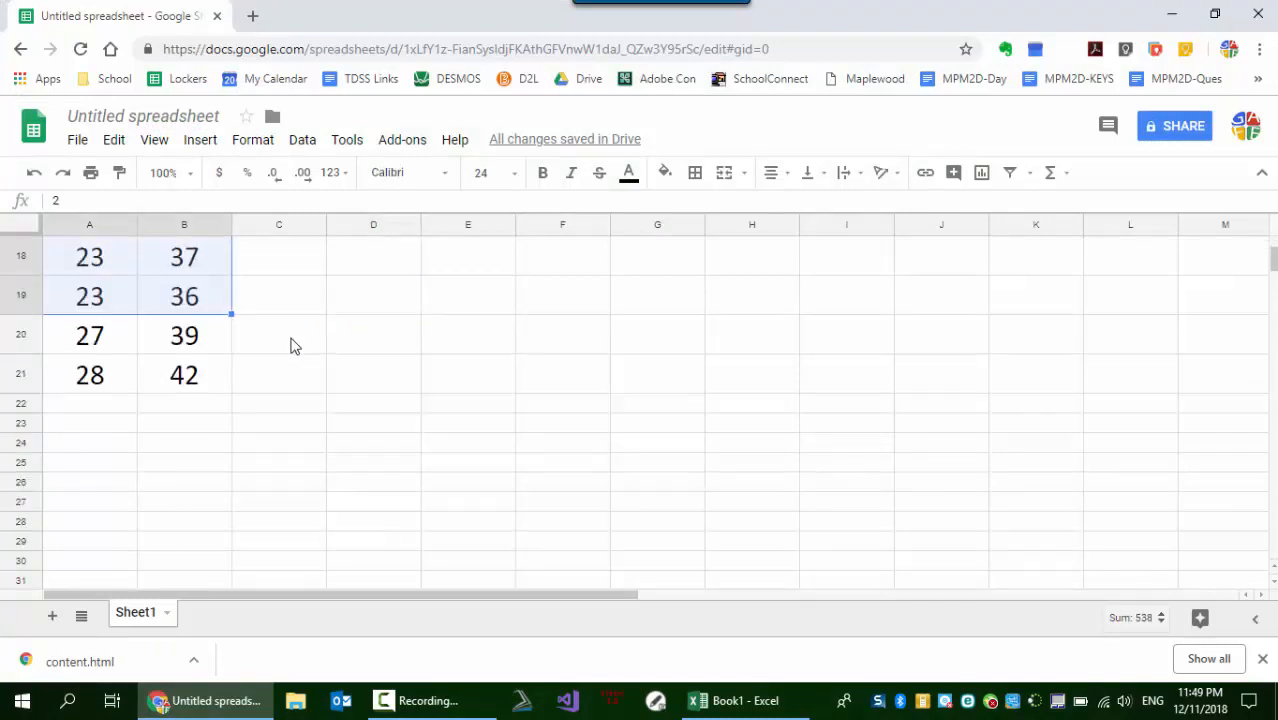
pyautogui.hotkey('shift', 'Down')
pyautogui.hotkey('shift', 'Down')
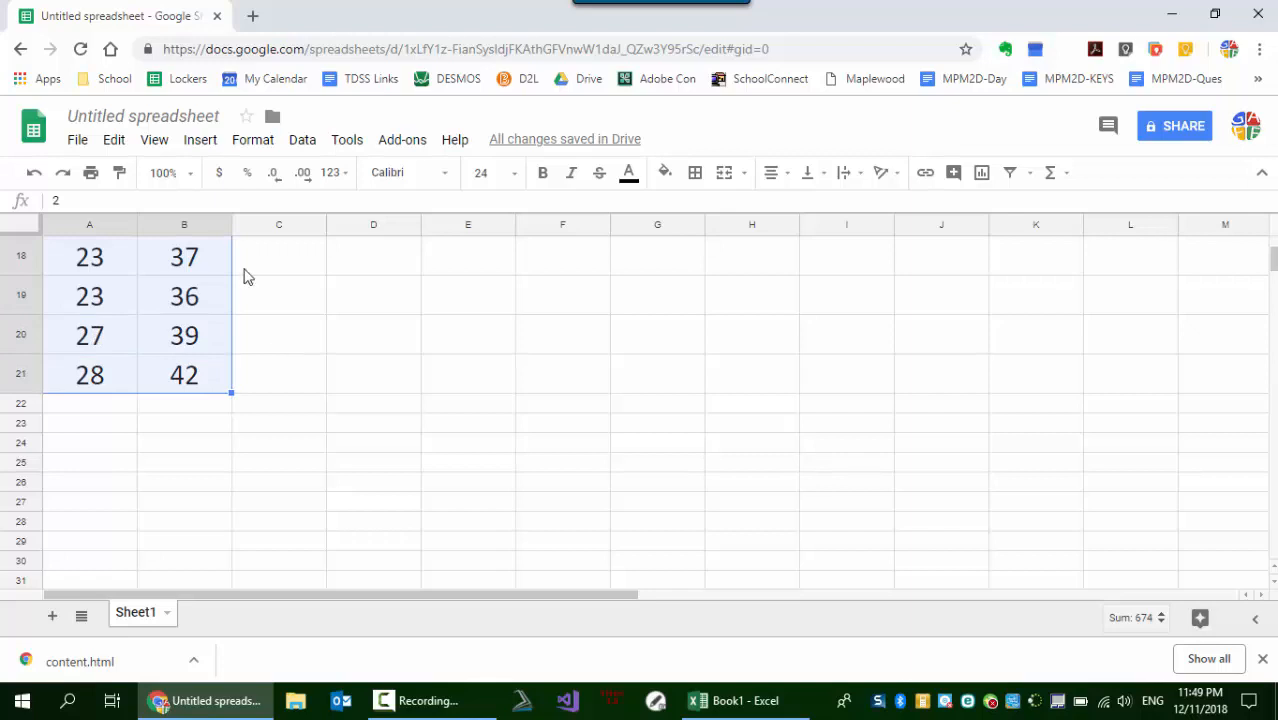
# - Insert a chart from the selected data and change its type to a scatter chart
pyautogui.click(203, 140)
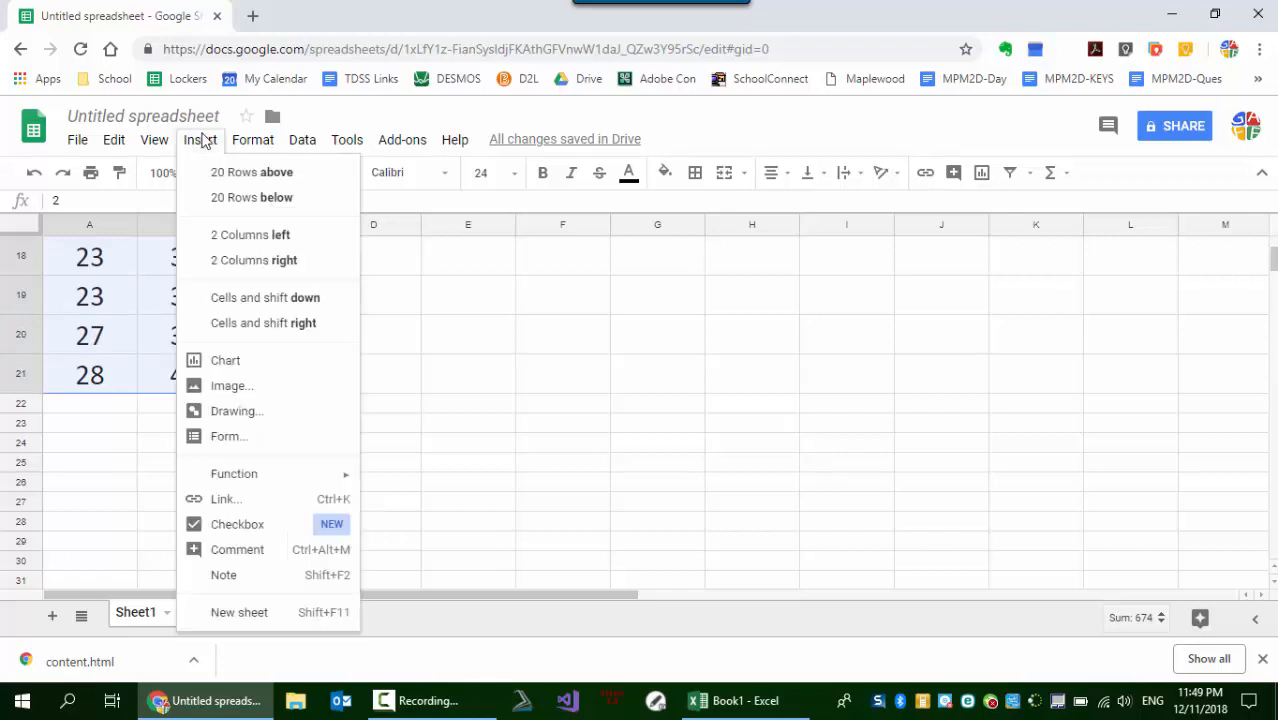
pyautogui.click(212, 361)
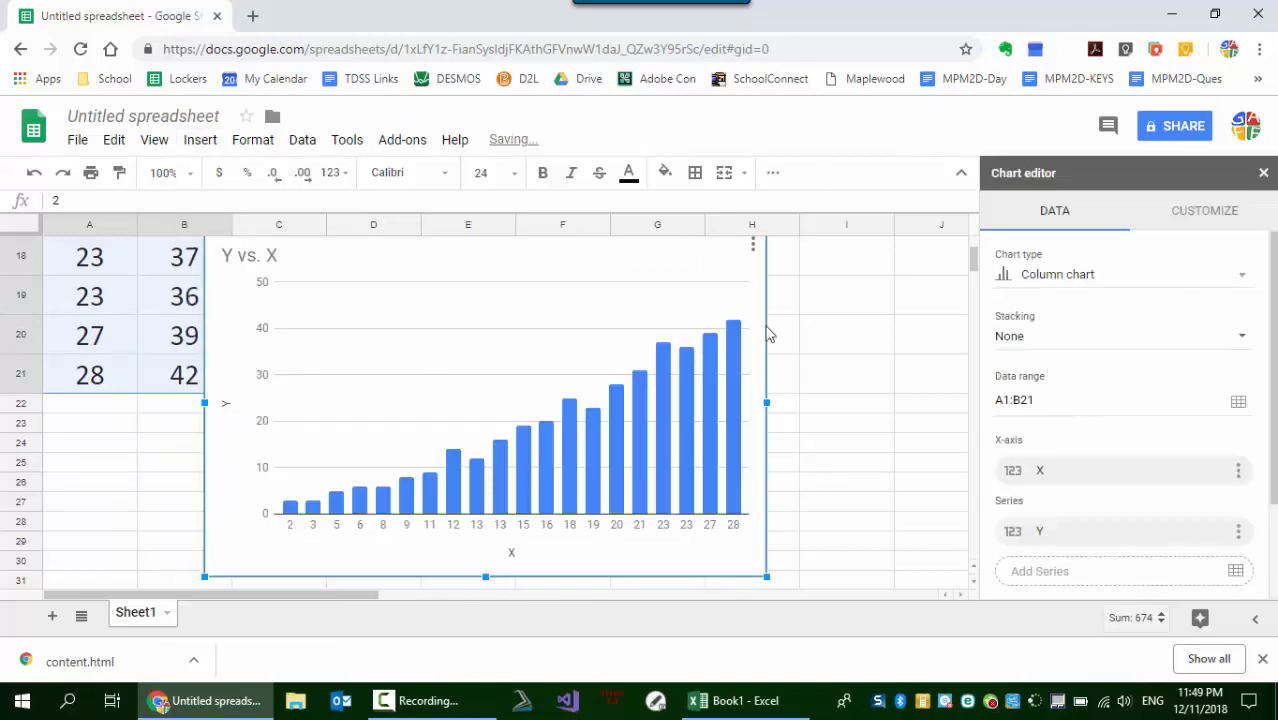
pyautogui.click(1072, 283)
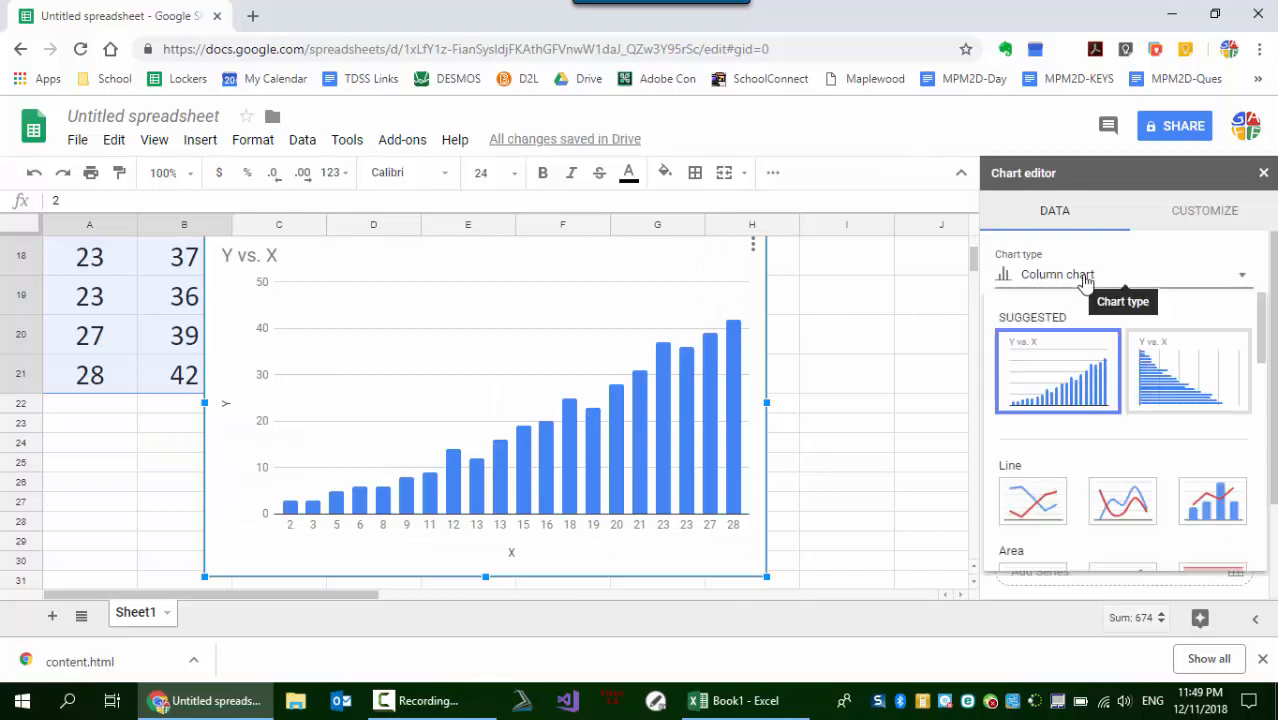
pyautogui.scroll(-3, 1066, 490)
pyautogui.scroll(-2, 1066, 491)
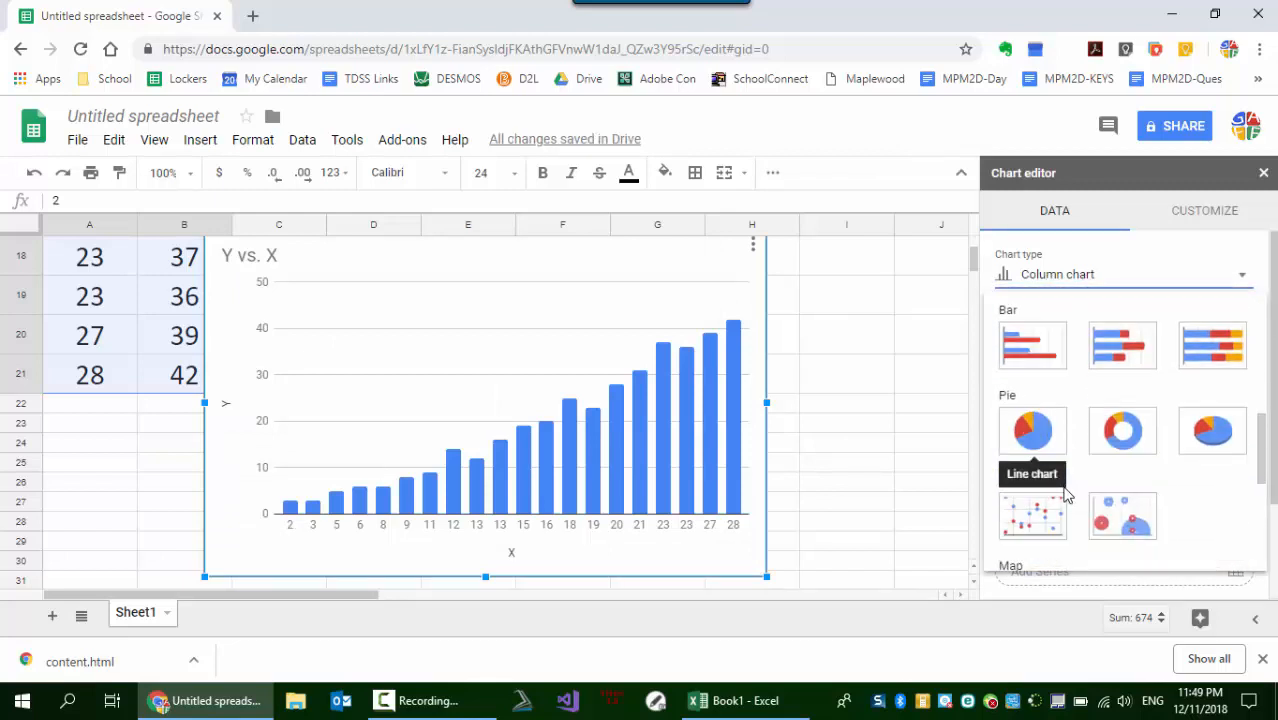
pyautogui.click(1057, 508)
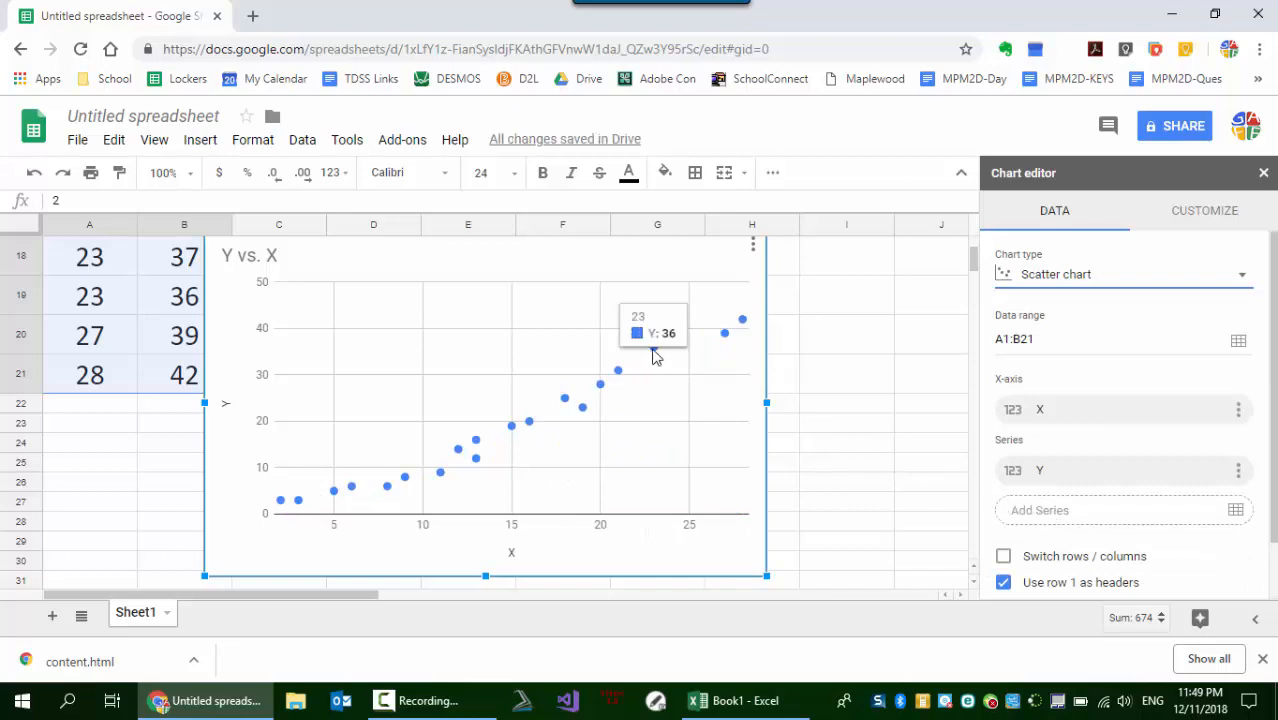
# - Add a linear trendline to the Y series of the scatter chart
pyautogui.click(652, 352)
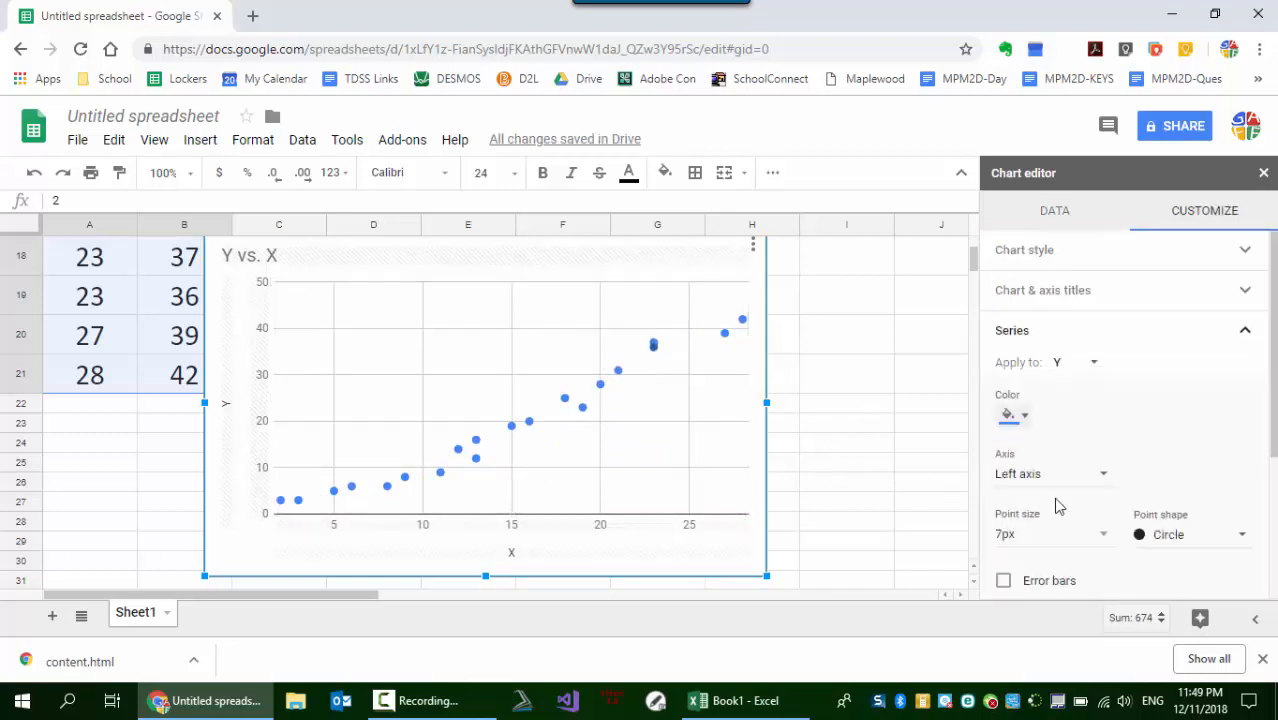
pyautogui.scroll(-3, 1060, 499)
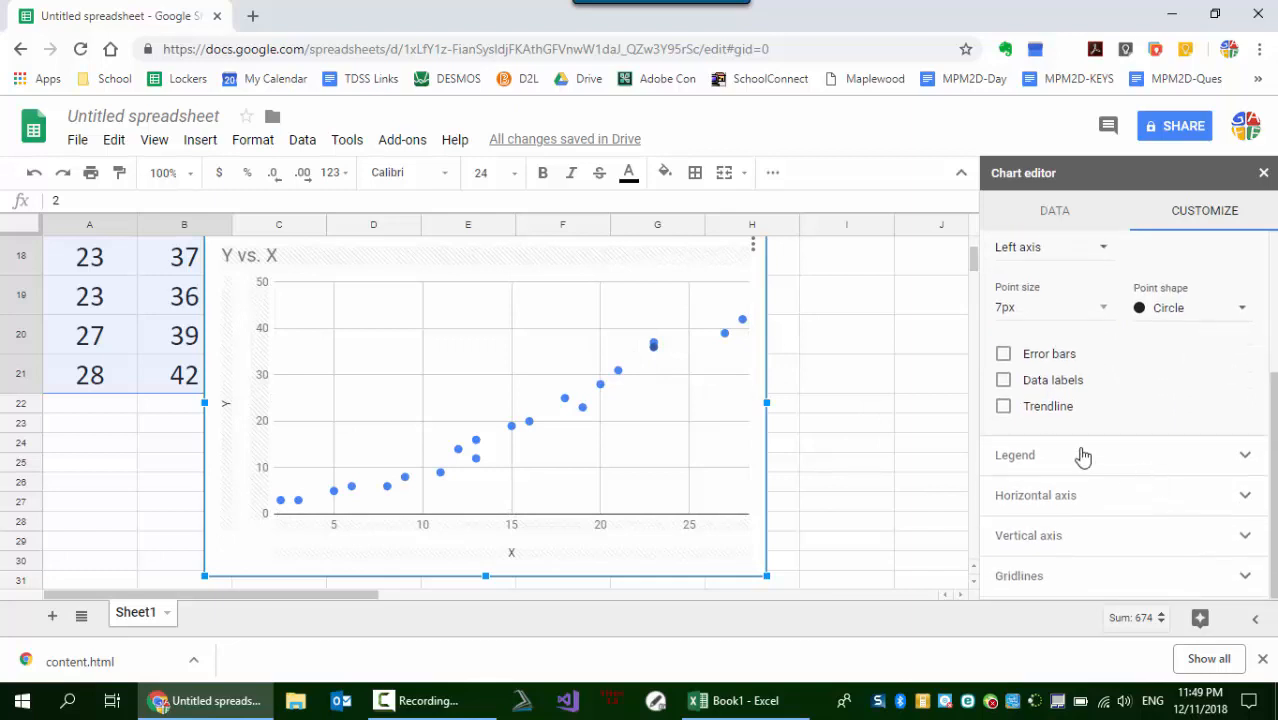
pyautogui.click(1003, 406)
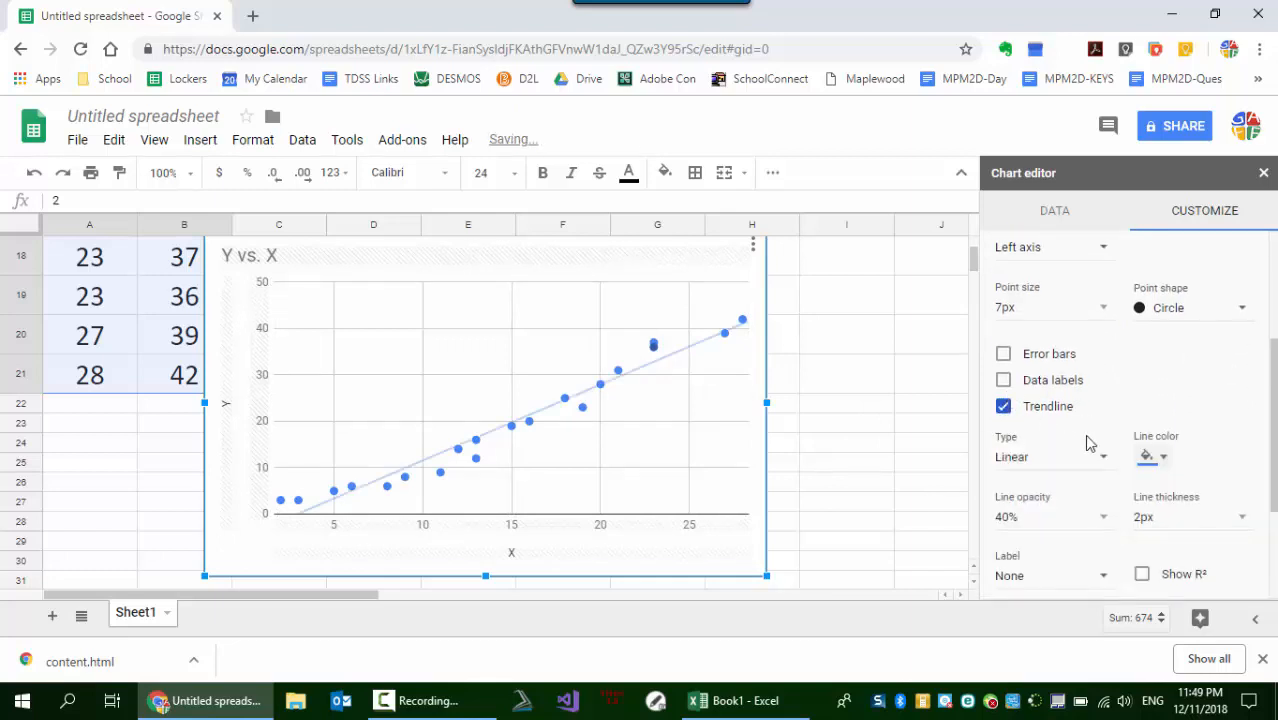
# - Label the trendline with its equation and turn on the R² display
pyautogui.scroll(-1, 1020, 465)
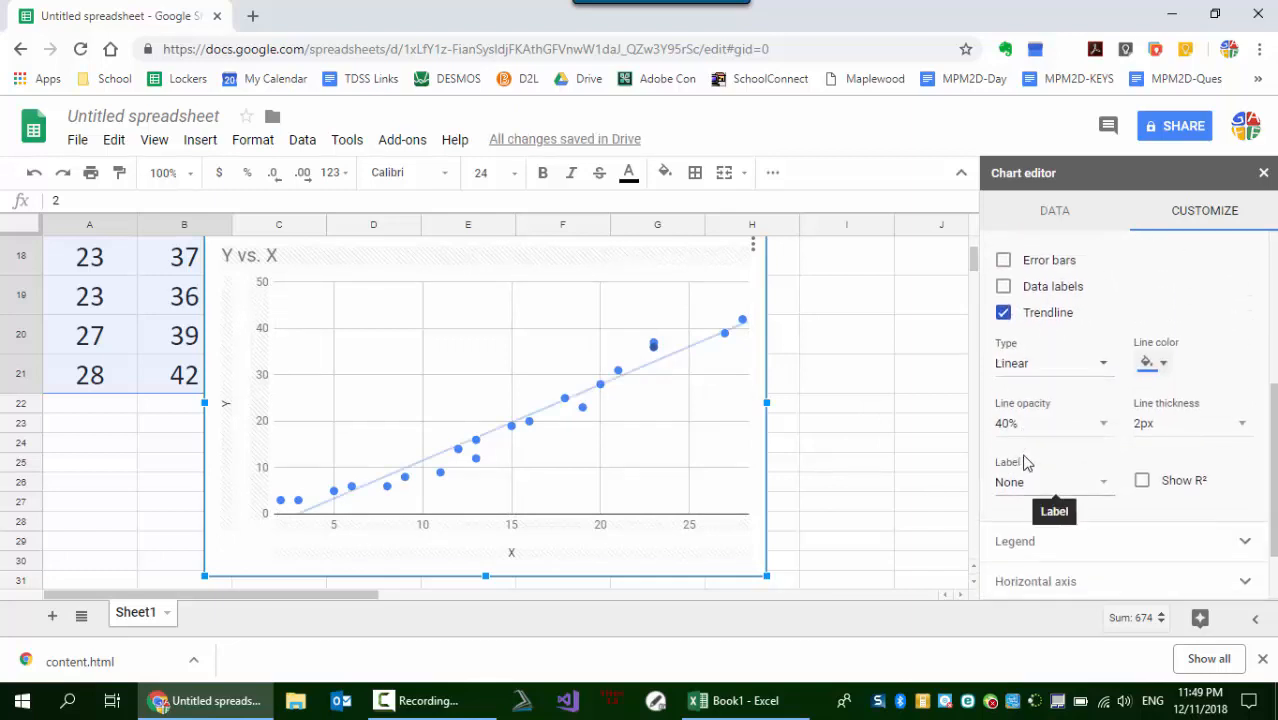
pyautogui.click(1015, 483)
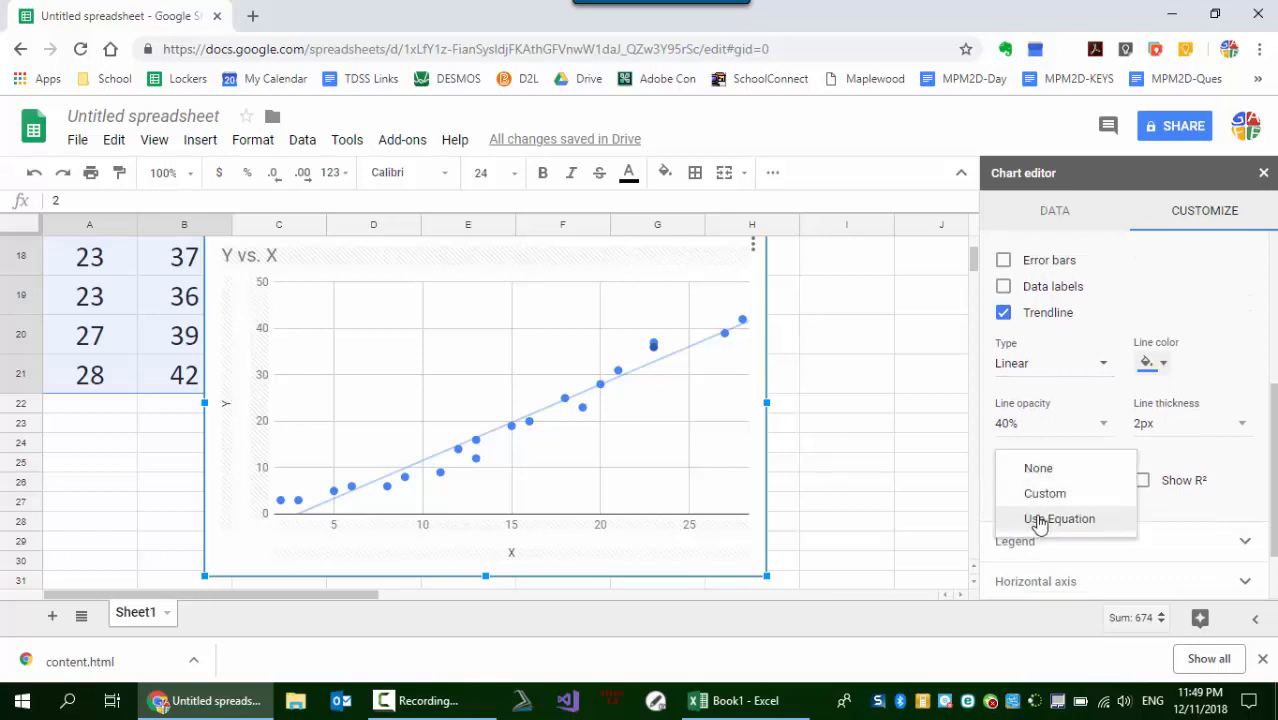
pyautogui.click(1043, 520)
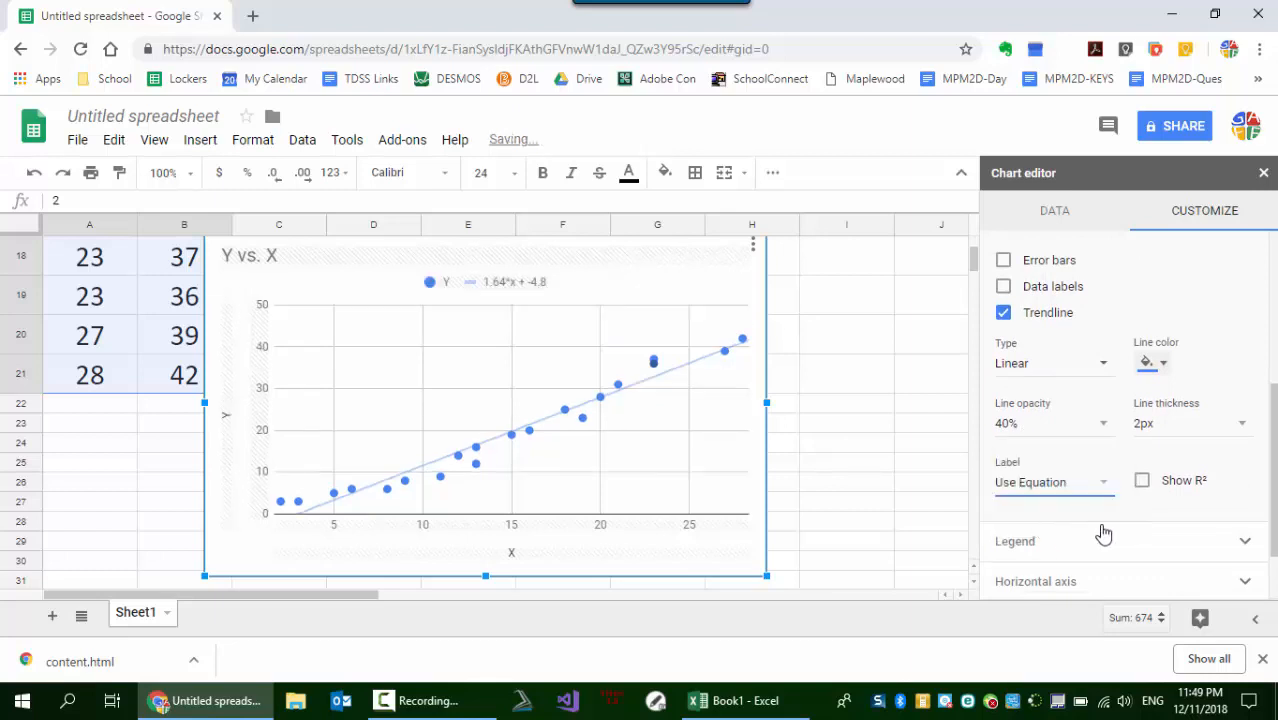
pyautogui.click(1142, 481)
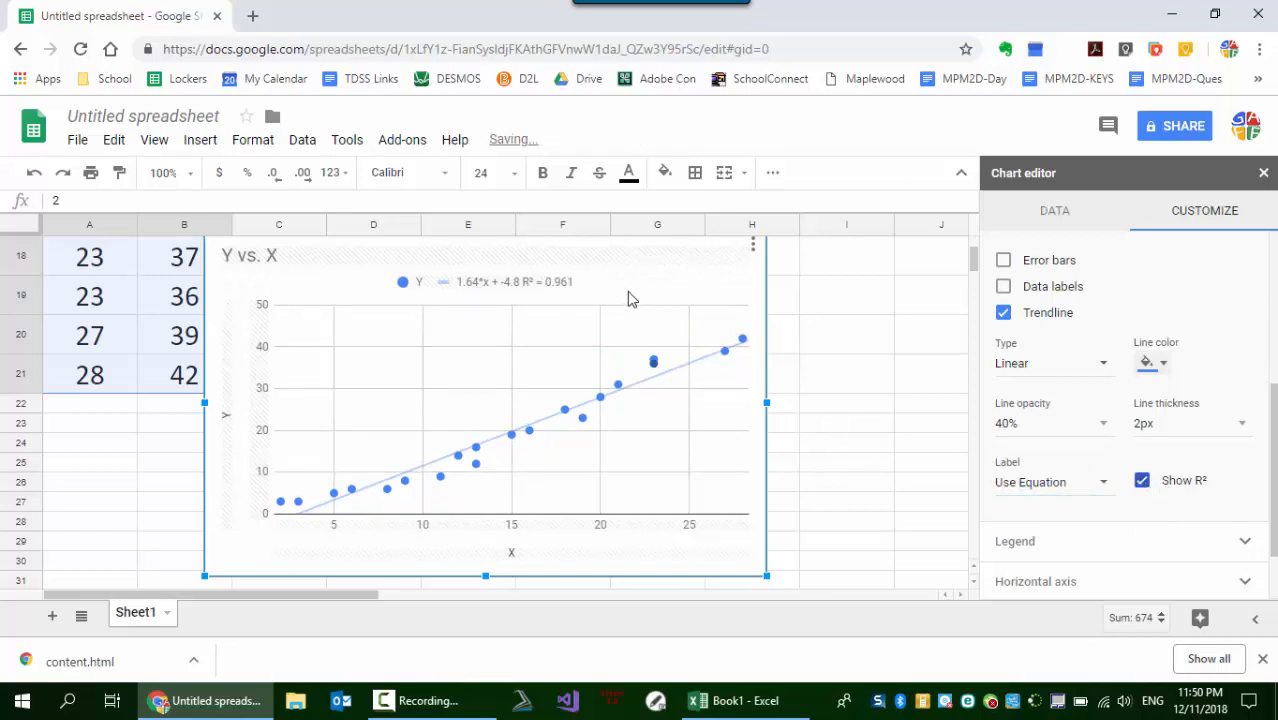
# - Set the font size of the chart legend containing the trendline equation to 30
pyautogui.scroll(-1, 1163, 519)
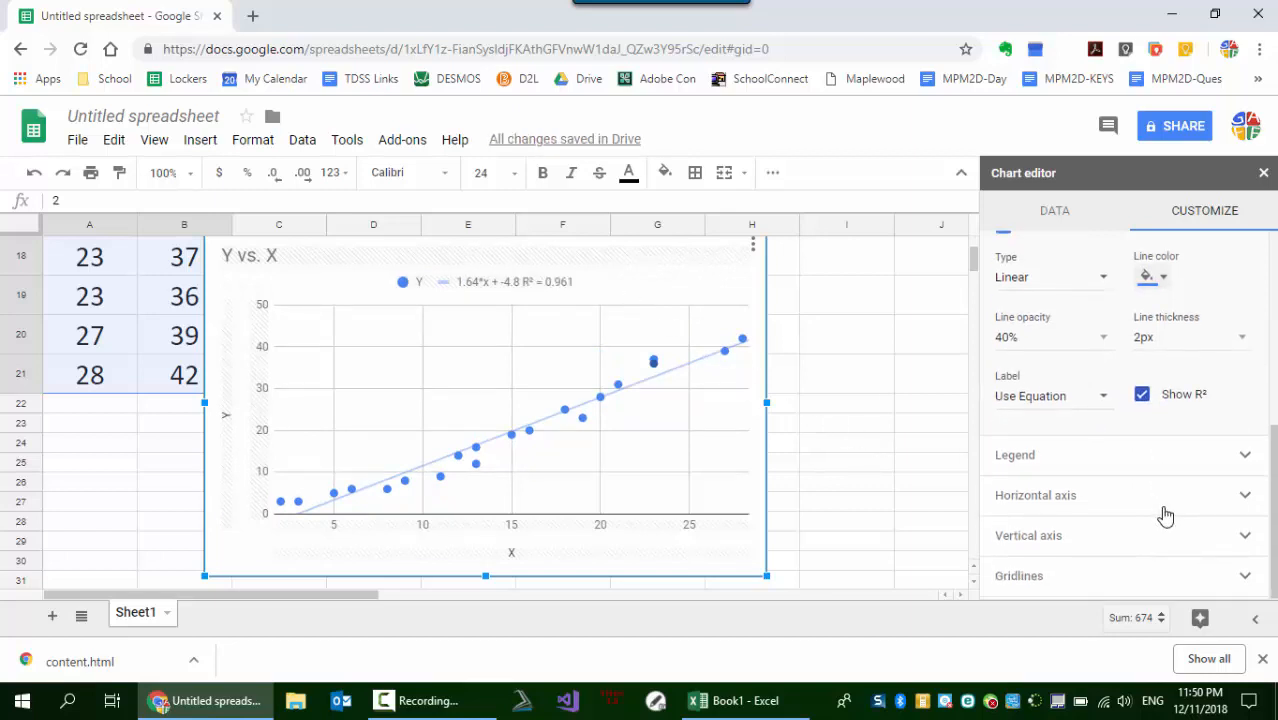
pyautogui.scroll(1, 1166, 515)
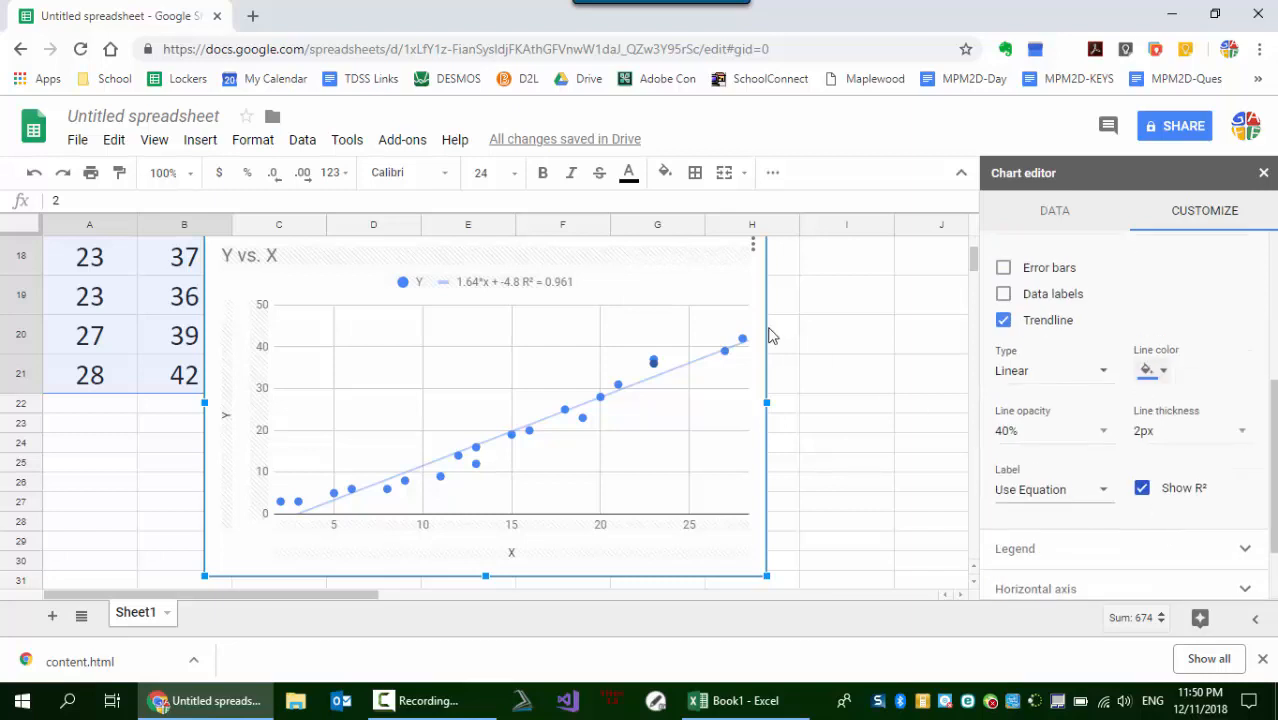
pyautogui.click(1100, 548)
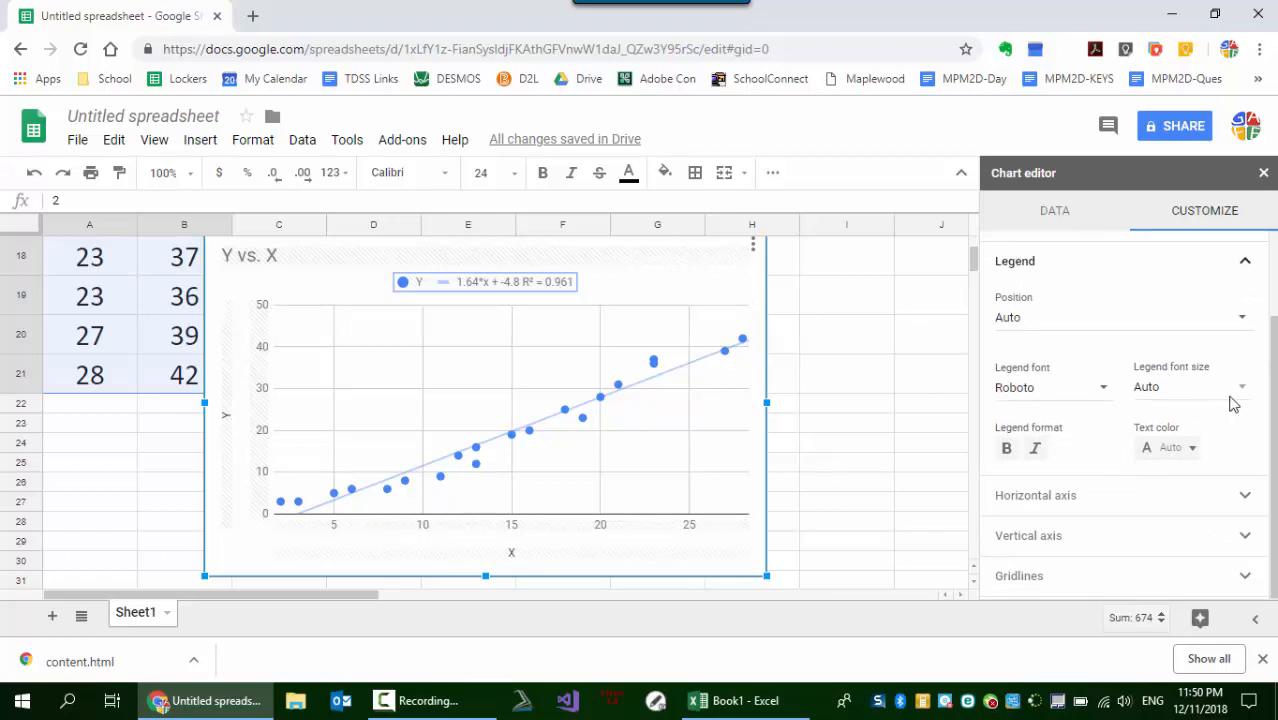
pyautogui.click(1175, 390)
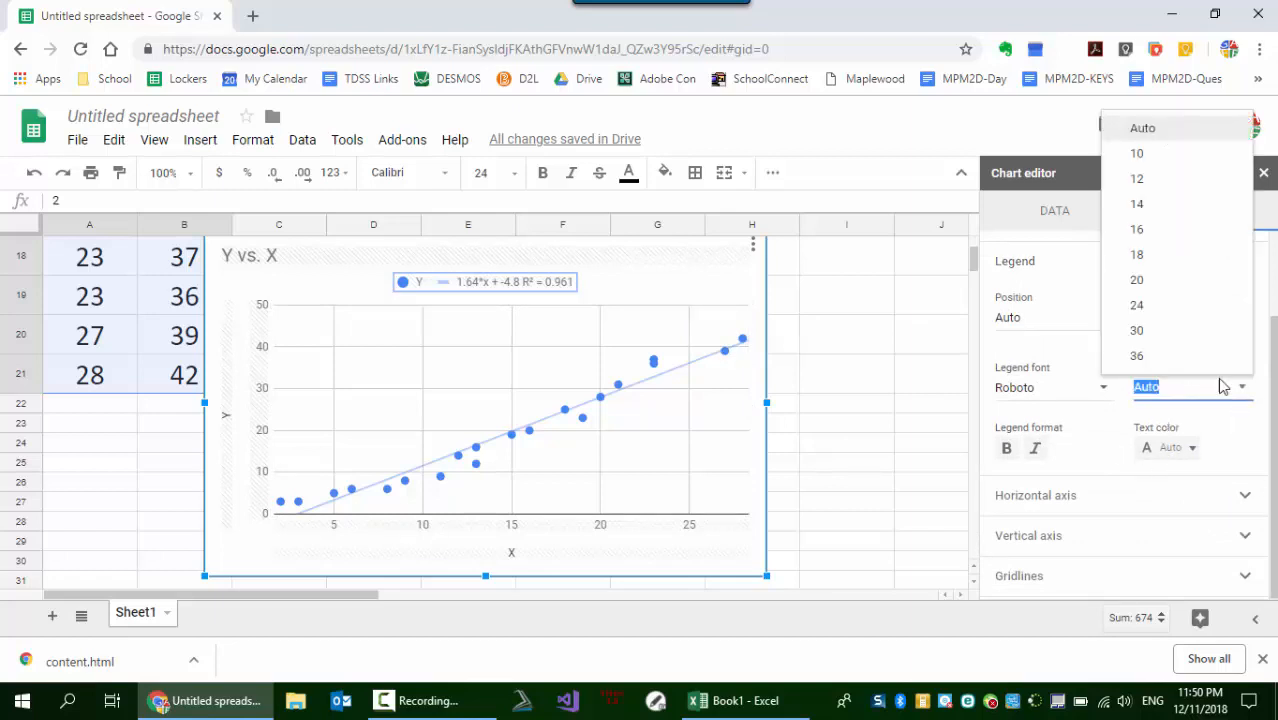
pyautogui.click(1156, 330)
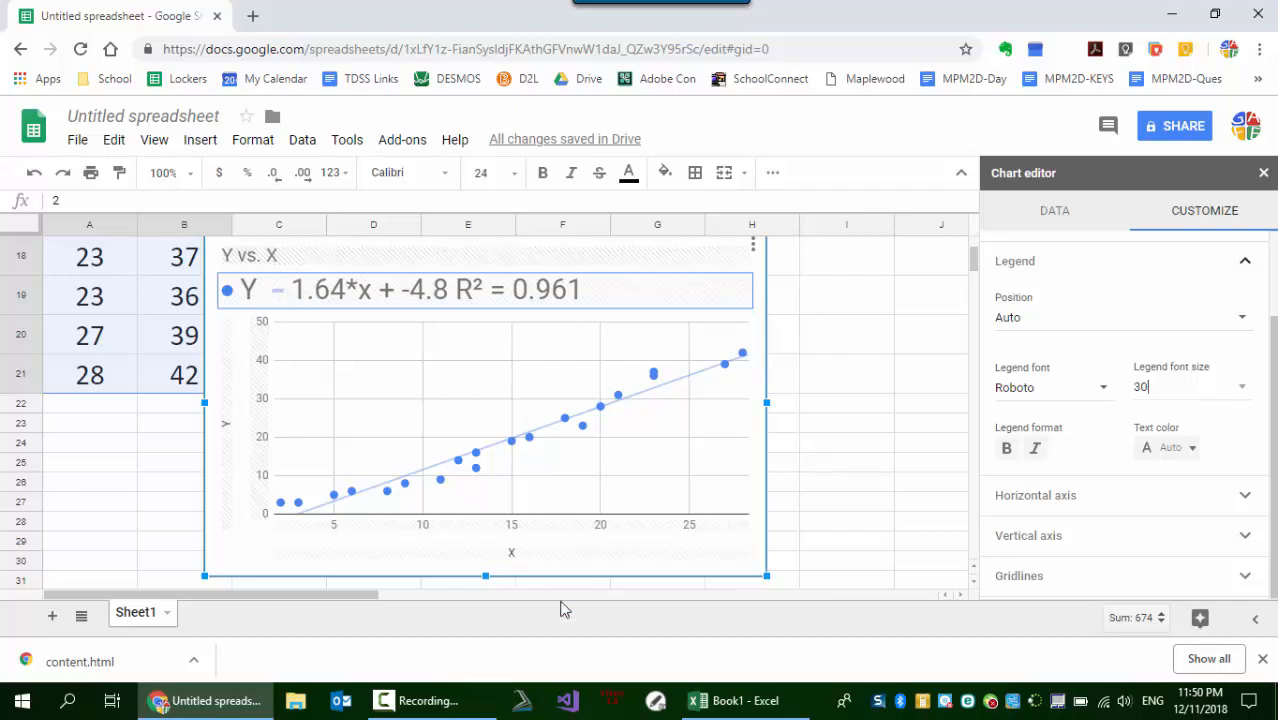
# - Compare the trendline equation and R² in the Excel workbook's chart with those in the Google Sheets chart
pyautogui.click(740, 702)
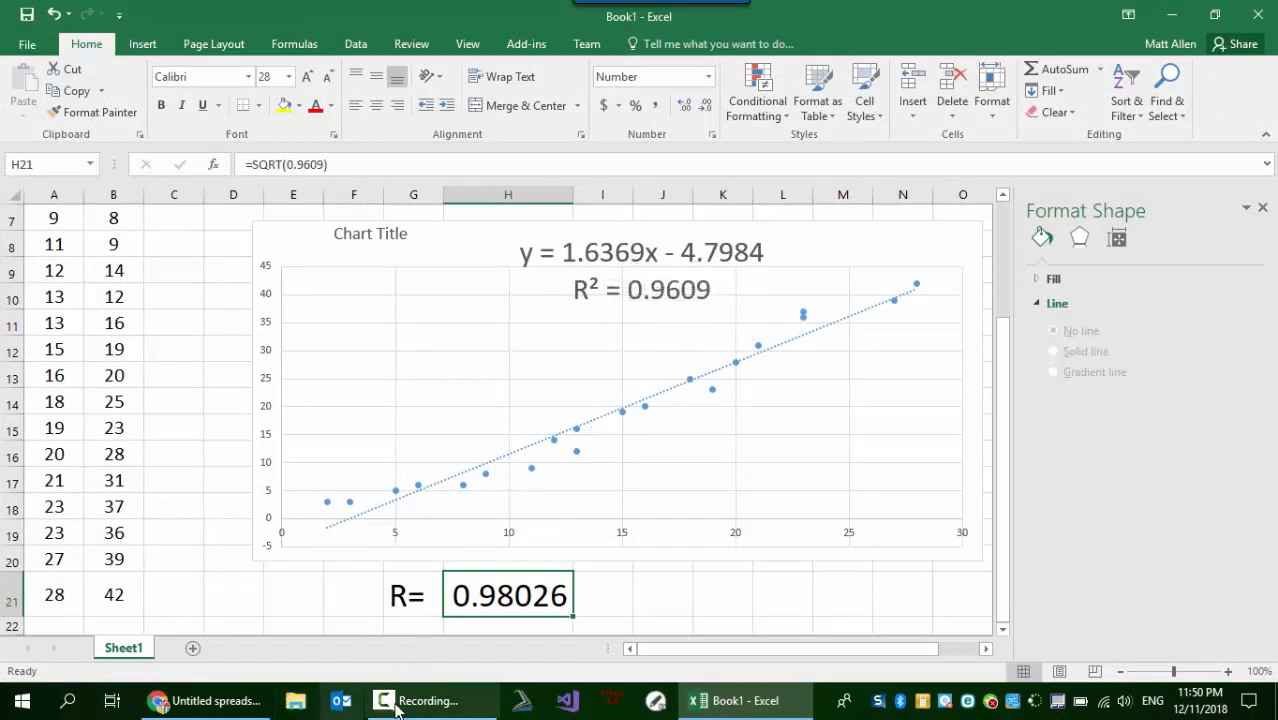
pyautogui.click(210, 701)
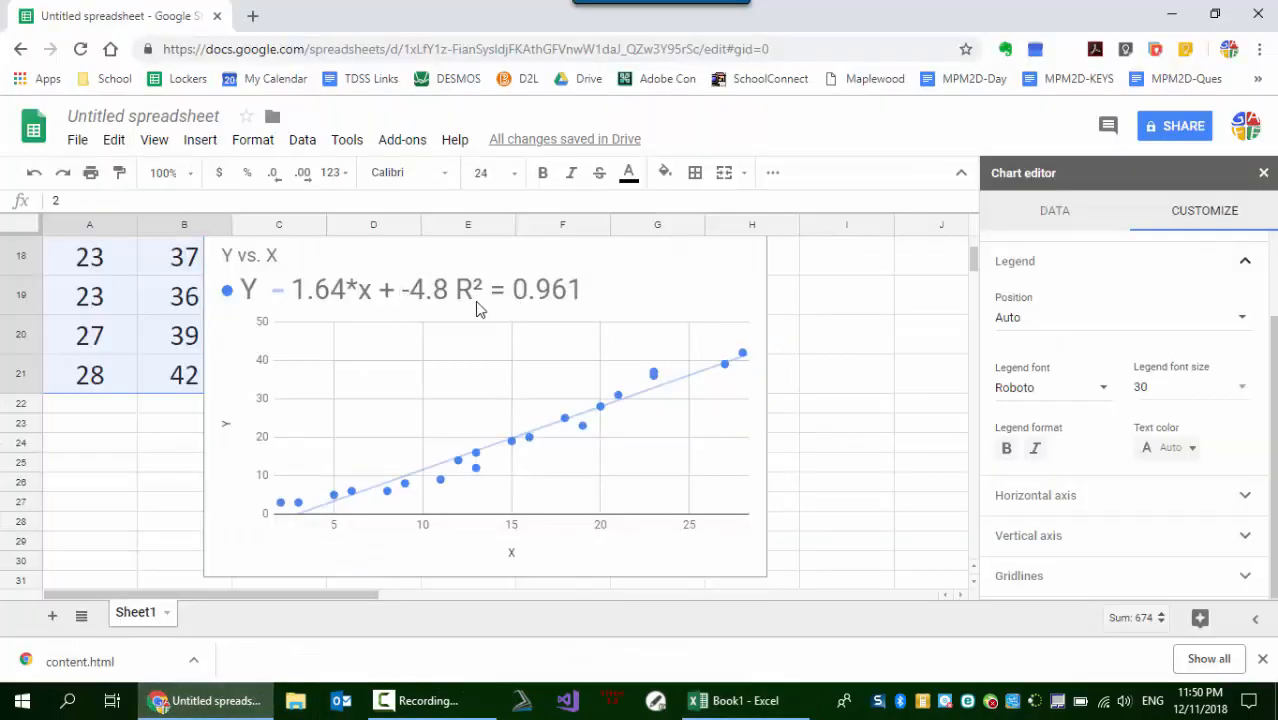
pyautogui.click(753, 703)
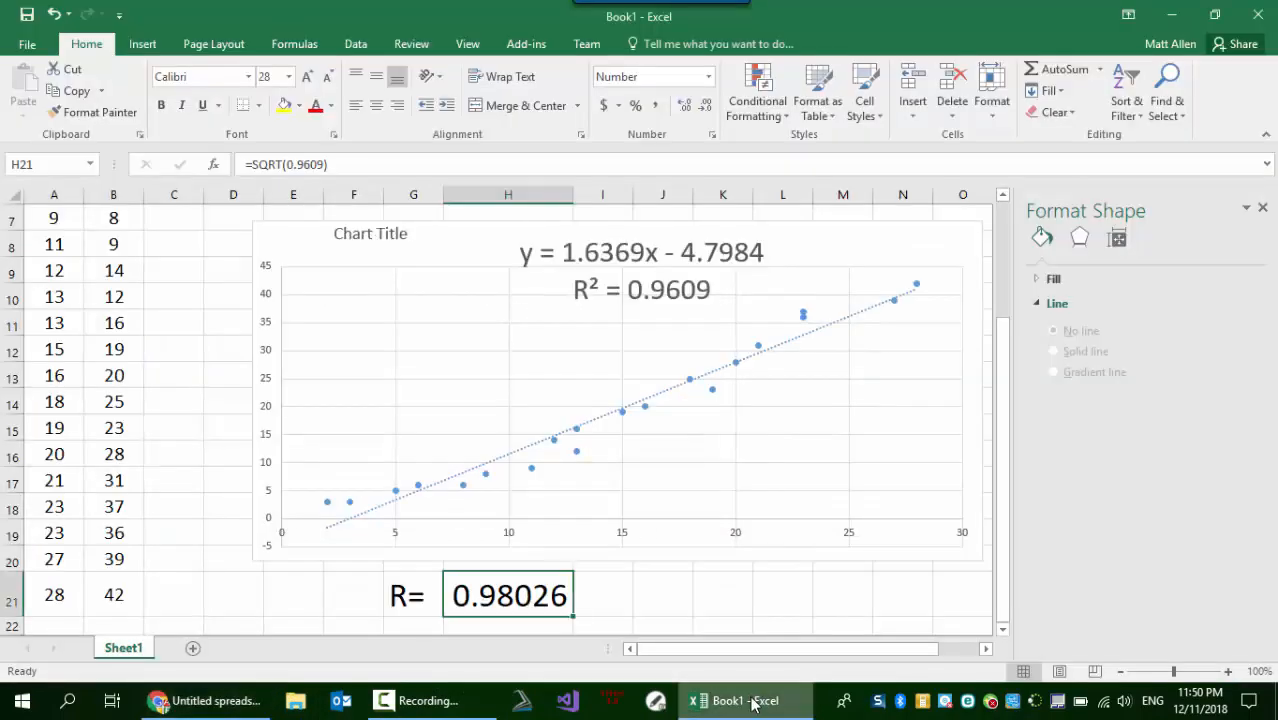
pyautogui.click(165, 700)
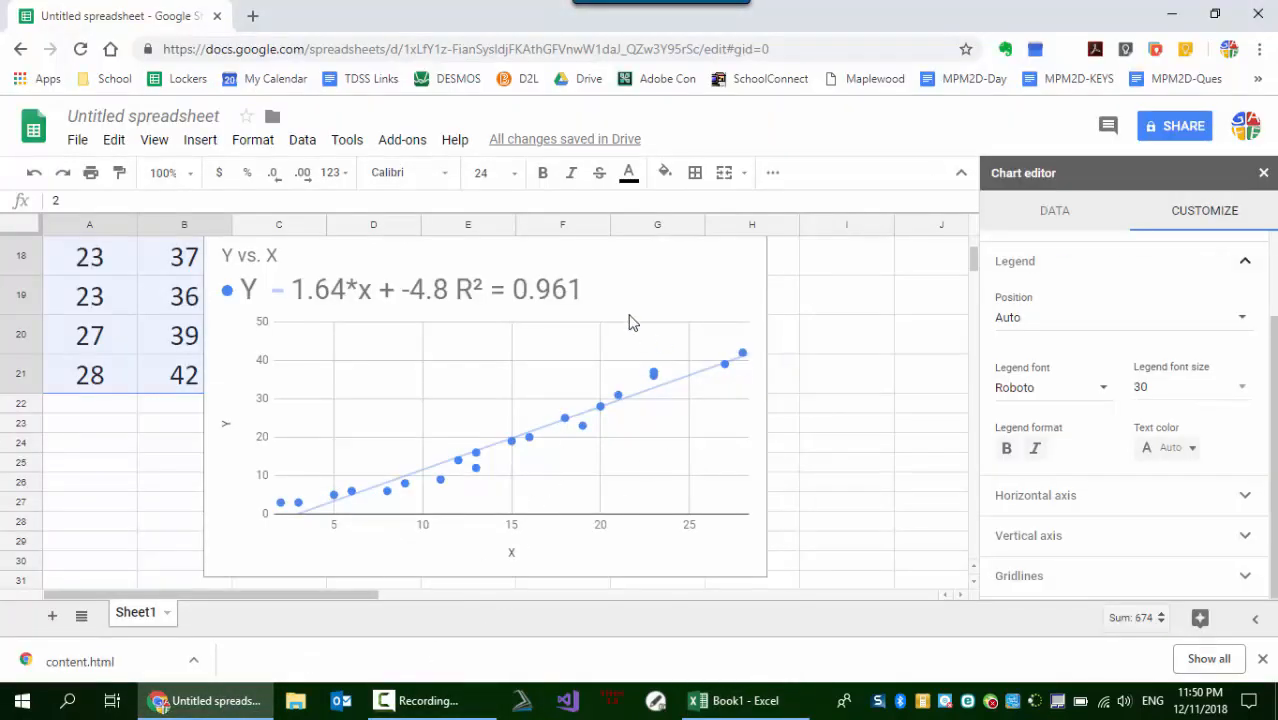
pyautogui.click(742, 302)
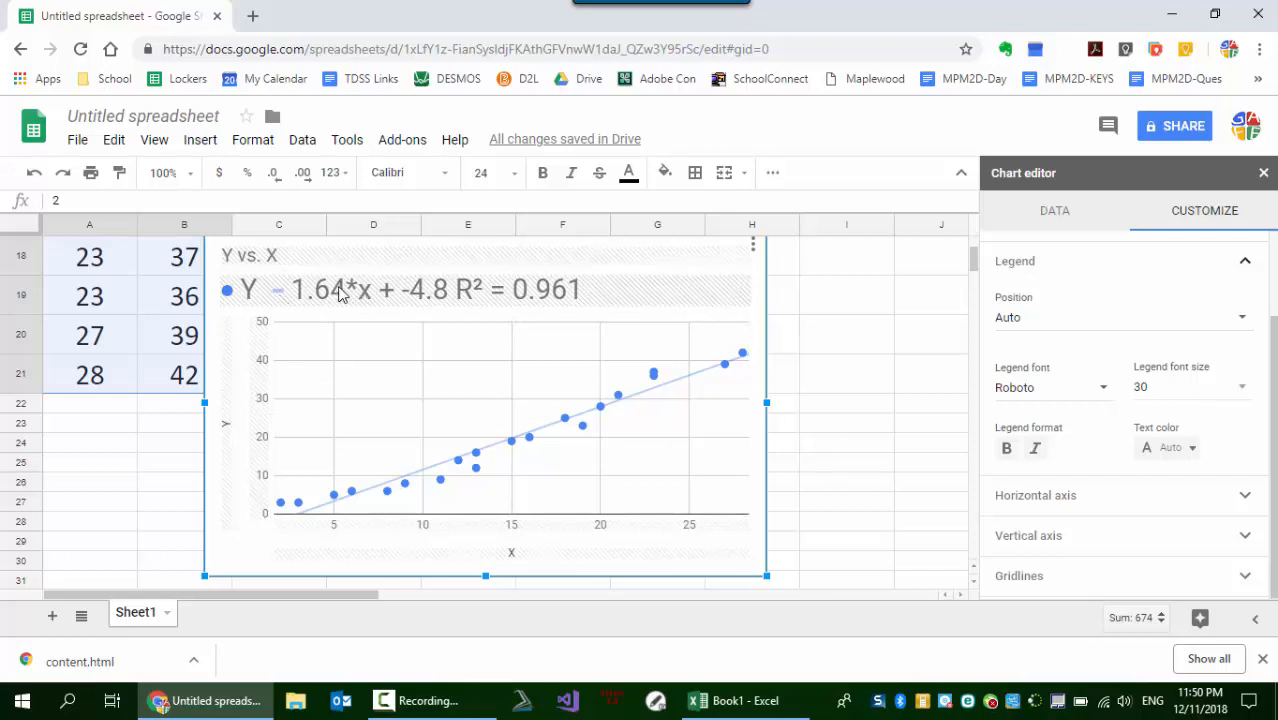
pyautogui.click(868, 340)
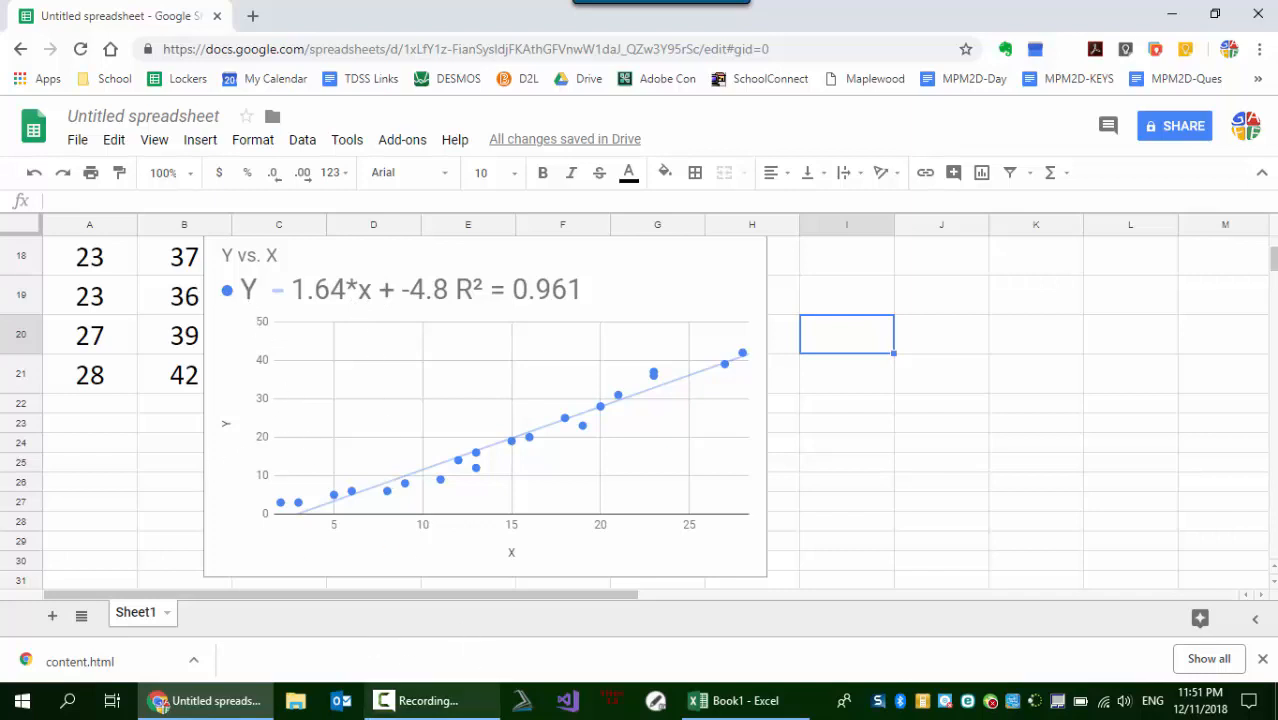
pyautogui.click(420, 700)
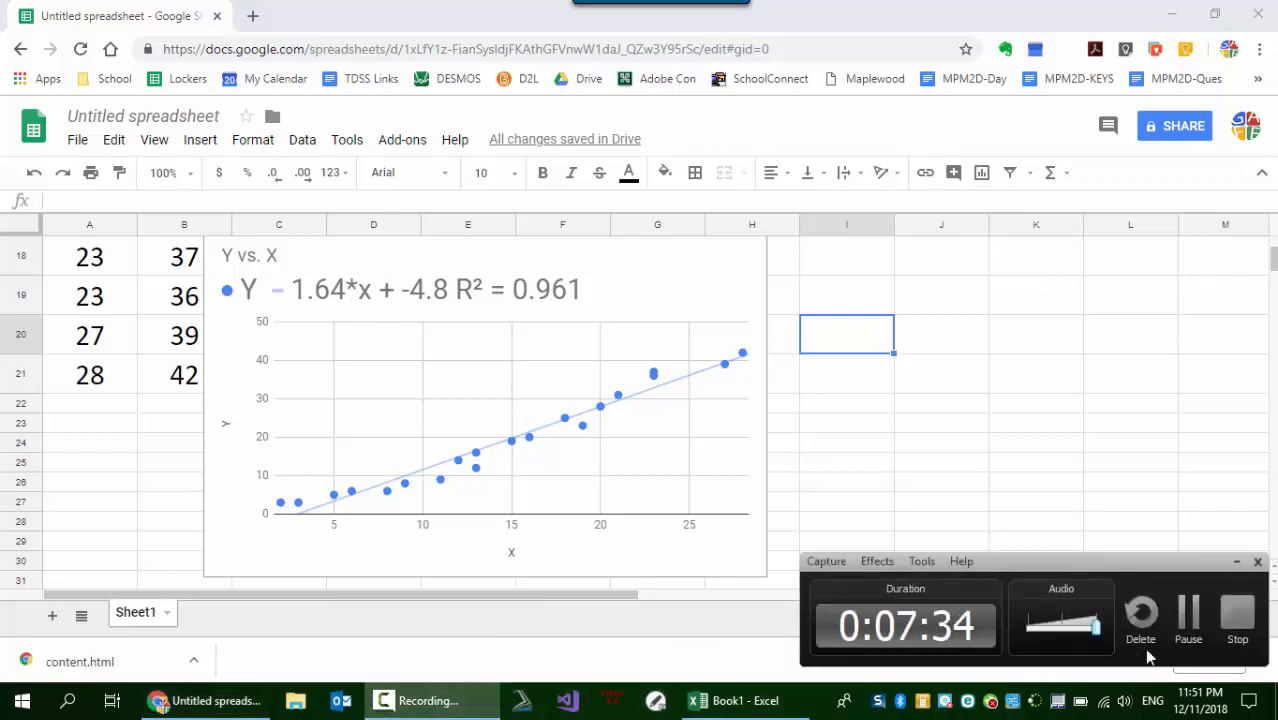